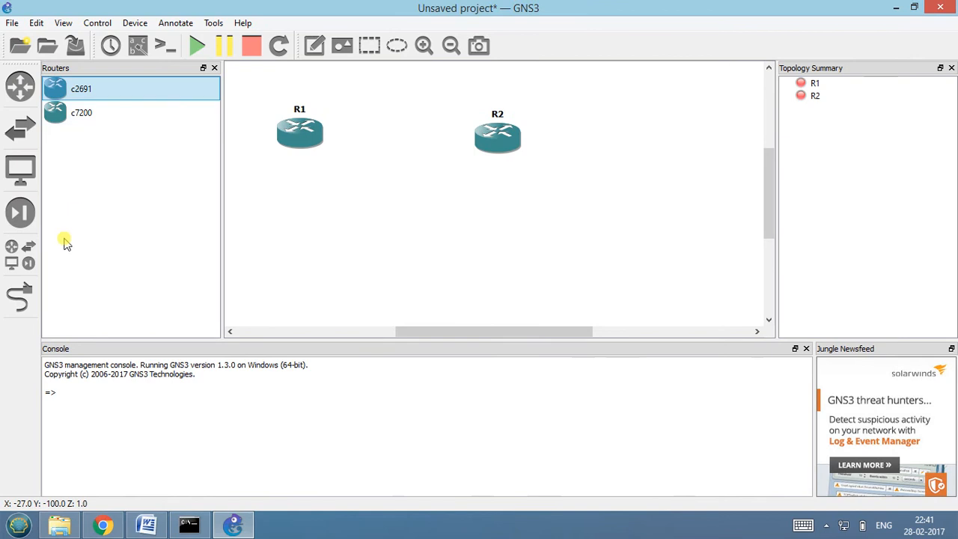
Link R1's FastEthernet0/0 to R2's FastEthernet0/0 and show the interface labels in the topology.
left_click(20, 253)
left_click(20, 295)
left_click(298, 133)
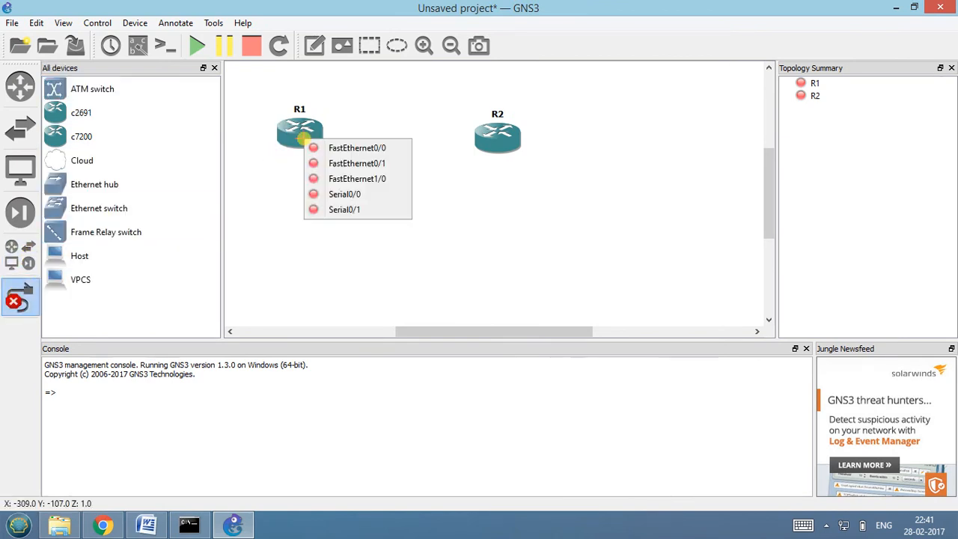
left_click(330, 143)
left_click(500, 138)
left_click(505, 144)
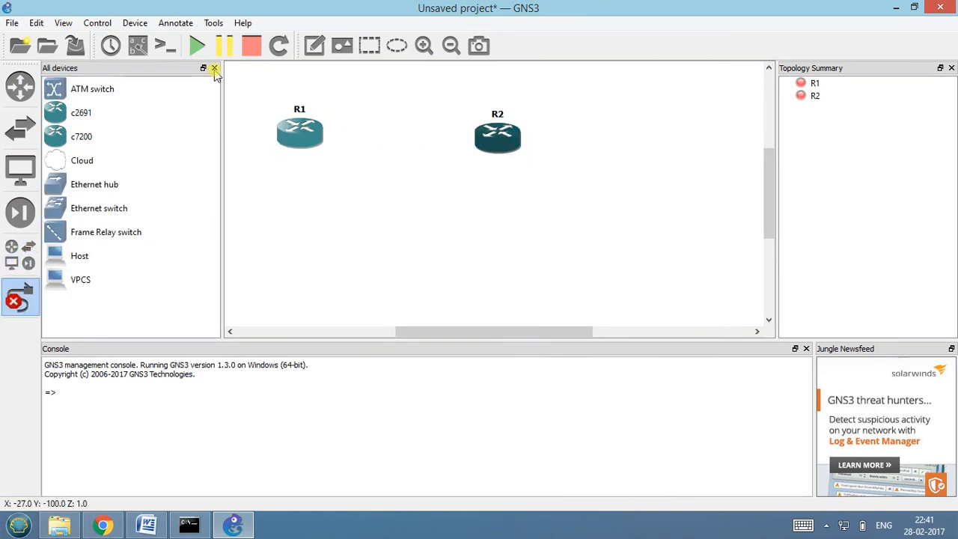
left_click(137, 46)
right_click(300, 178)
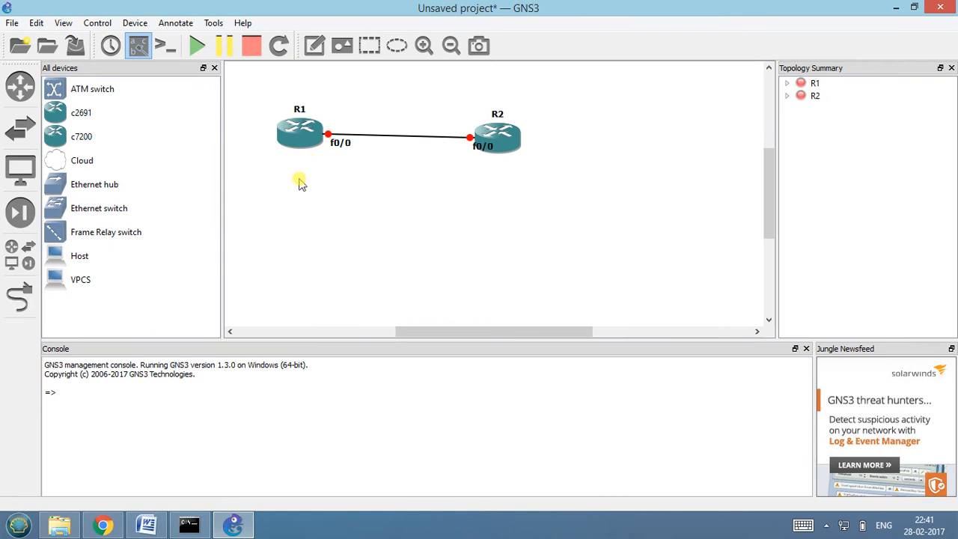
Start router R1 and router R2.
left_click(299, 132)
right_click(302, 128)
left_click(340, 292)
right_click(499, 142)
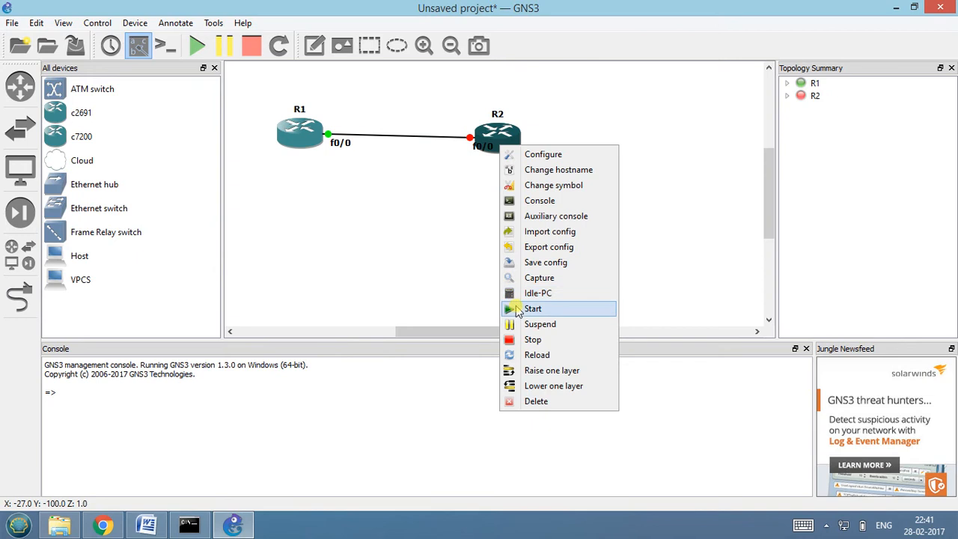
left_click(513, 308)
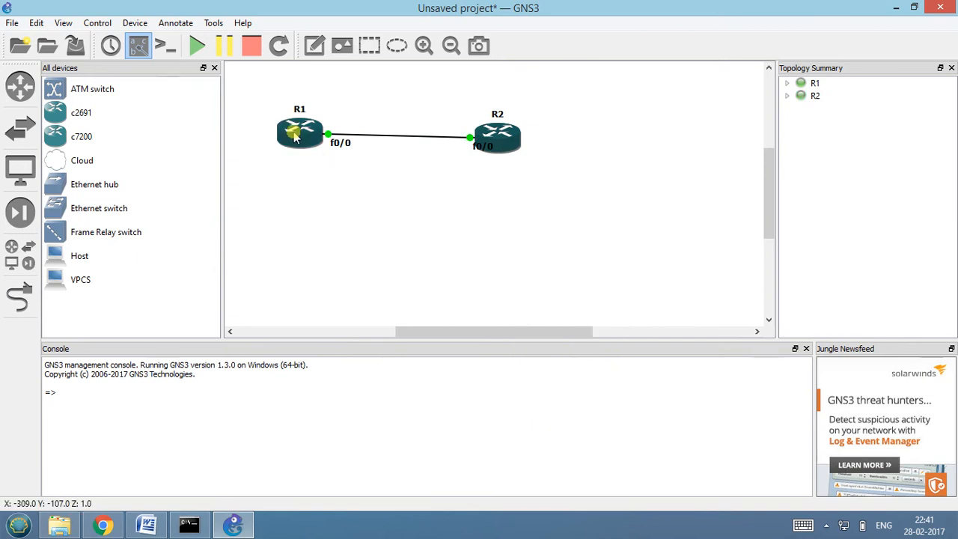
Open the consoles of R1 and R2, returning to the topology after each one.
right_click(296, 135)
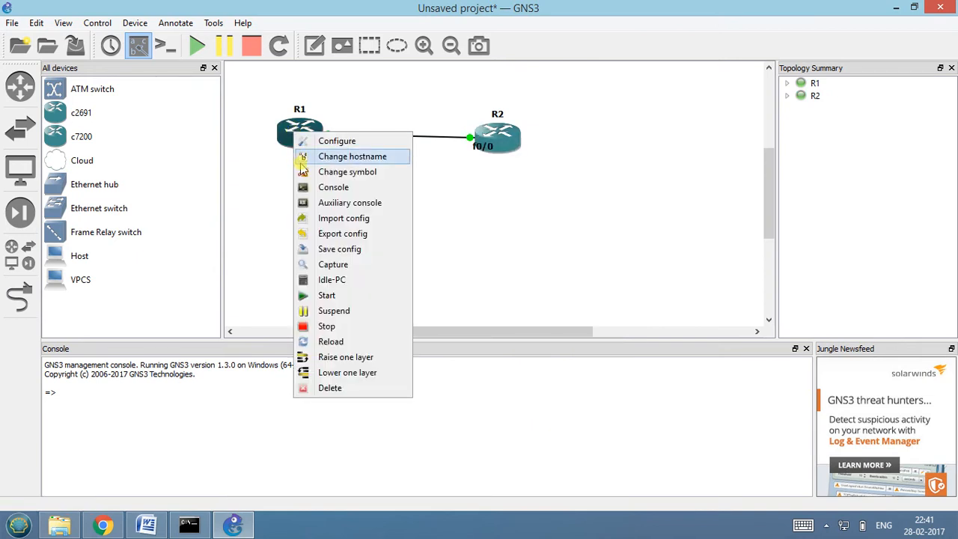
left_click(305, 193)
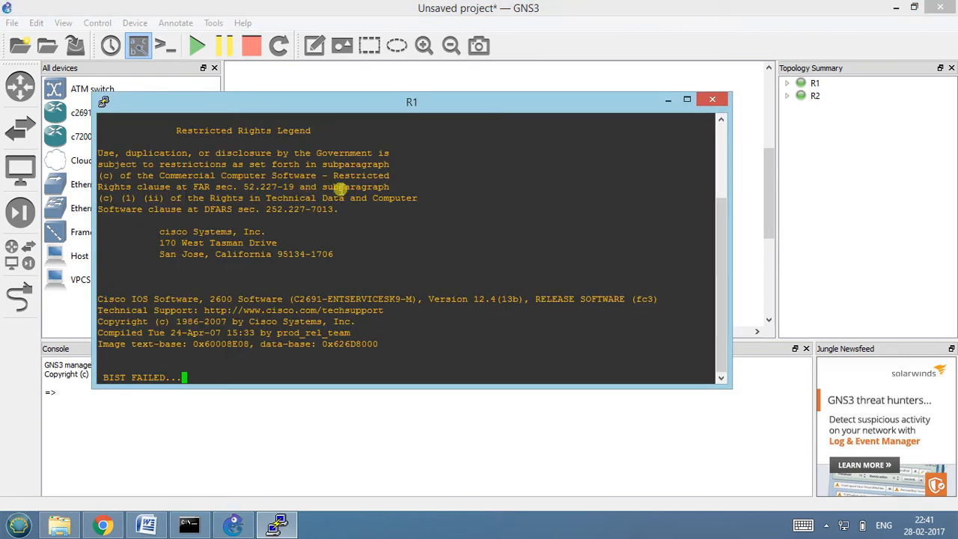
left_click(673, 100)
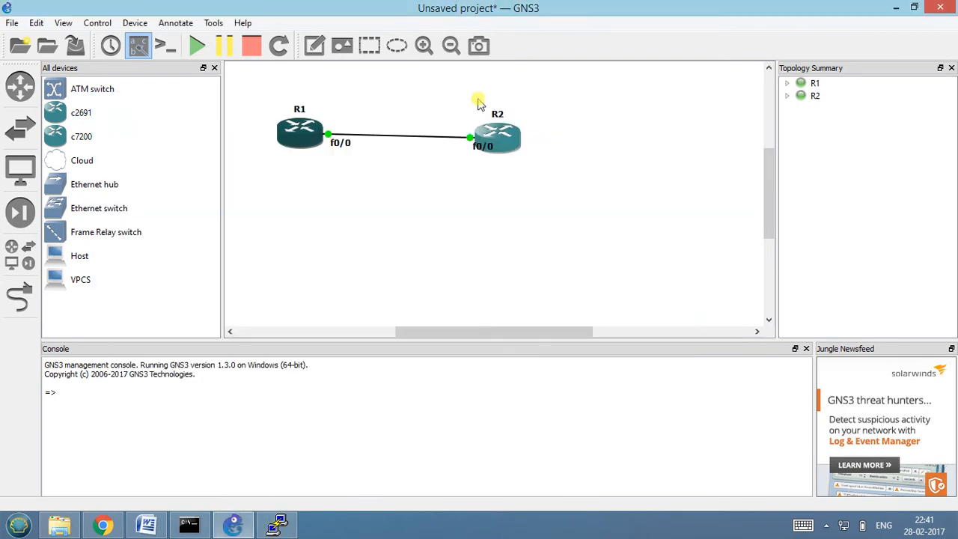
right_click(500, 135)
left_click(513, 189)
left_click(320, 95)
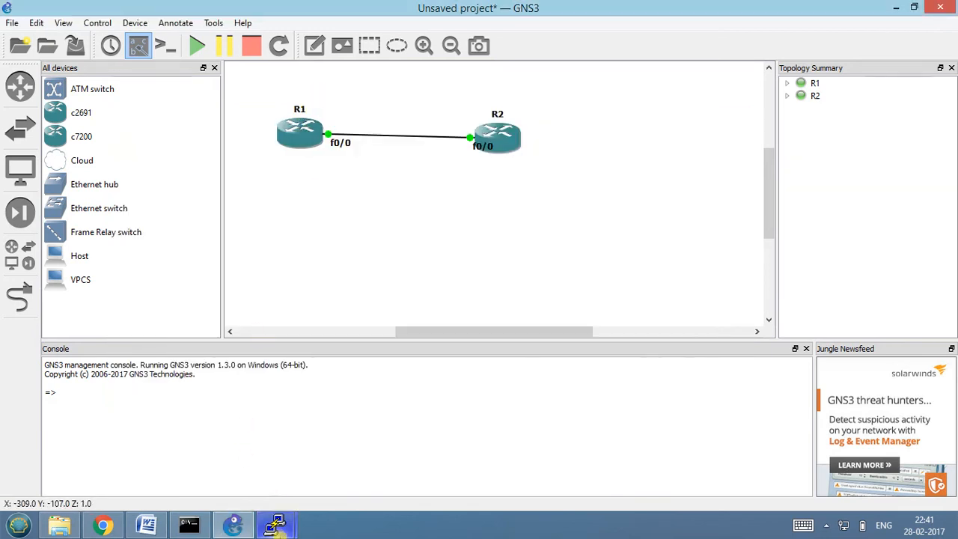
Bring up R1's console, get its command prompt and return to the topology.
left_click(276, 525)
left_click(227, 461)
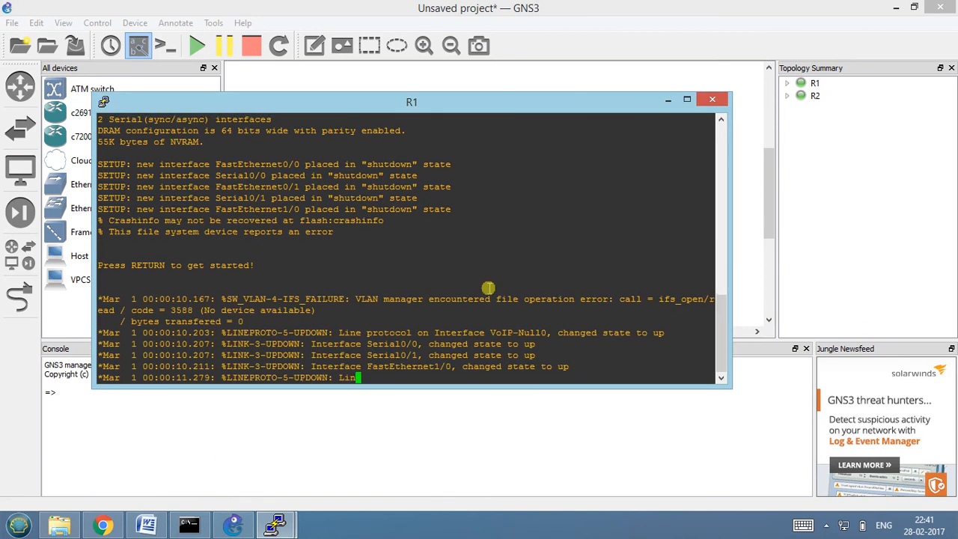
key("Return")
key("Return")
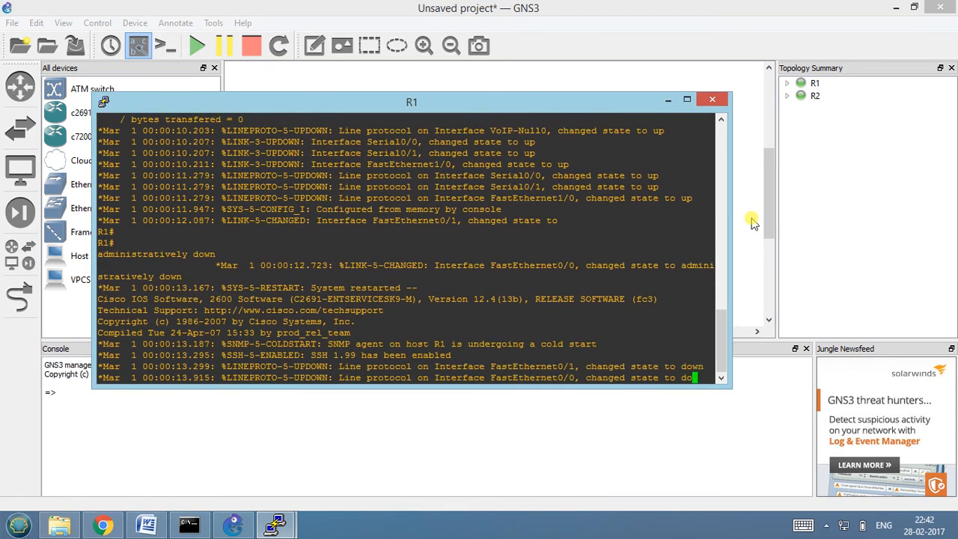
left_click(752, 222)
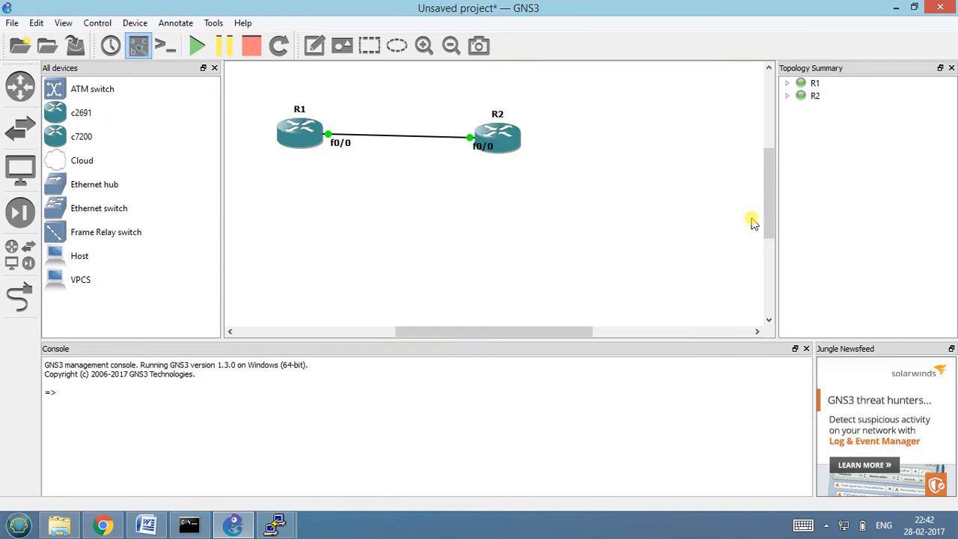
Bring up R2's console and enter configuration mode from the terminal with the config command, then return to the topology.
double_click(507, 147)
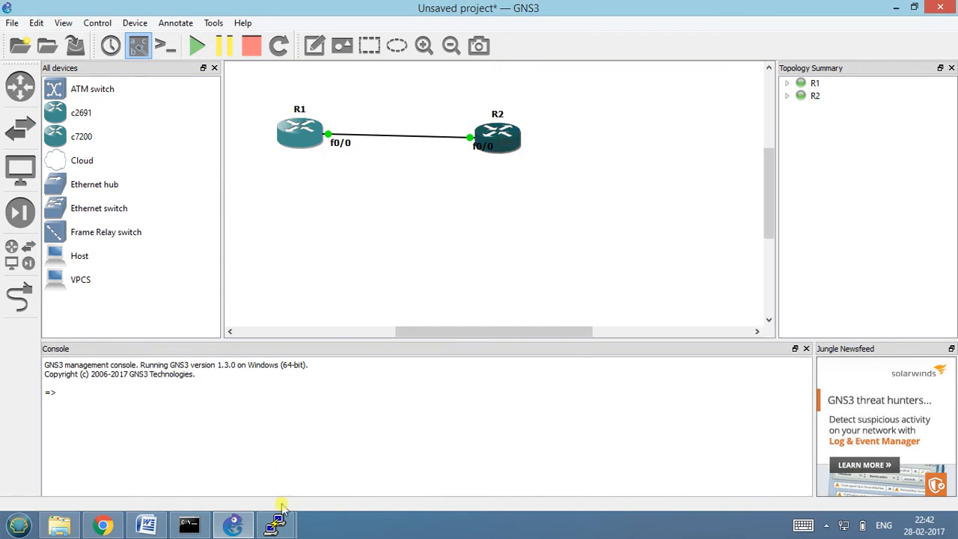
mouse_move(277, 521)
left_click(332, 481)
key("Return")
key("Return")
key("Return")
key("Return")
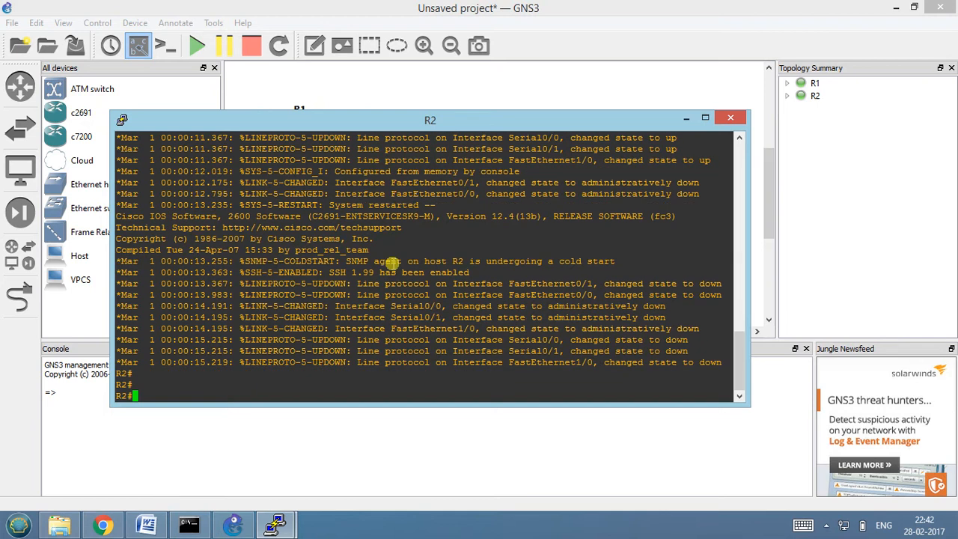
type("config")
key("Return")
key("Return")
key("Return")
key("Return")
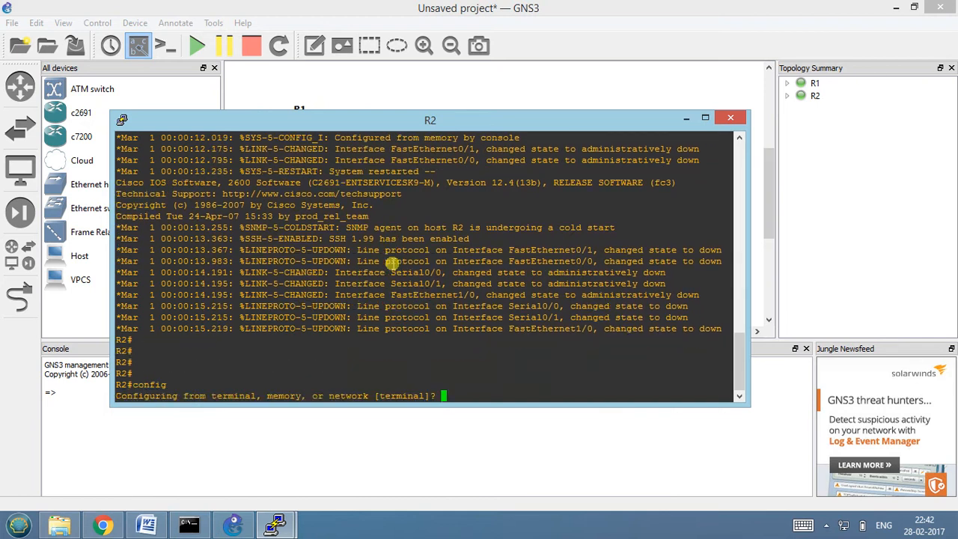
left_click(605, 97)
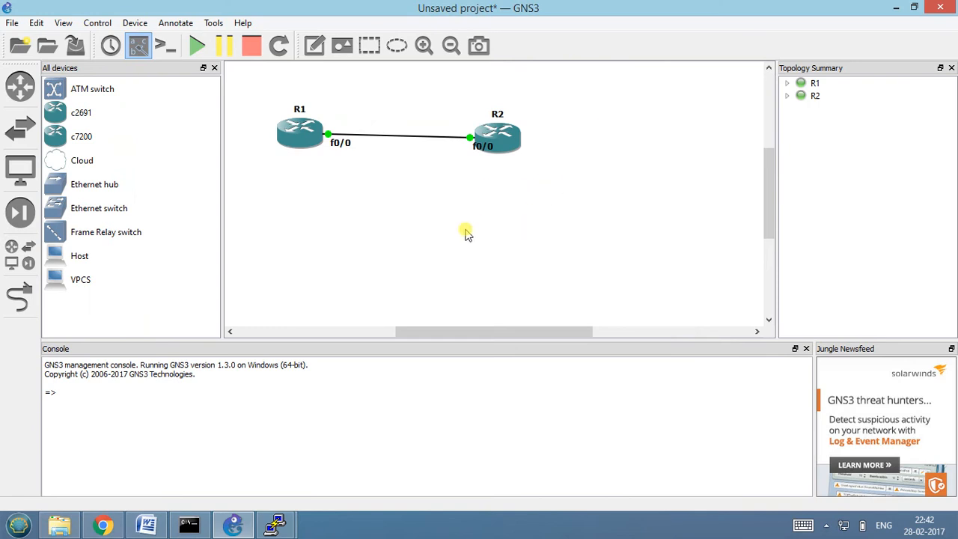
Minimize GNS3 and both router consoles, and launch the scrt81-x64 installer from the desktop.
left_click(895, 7)
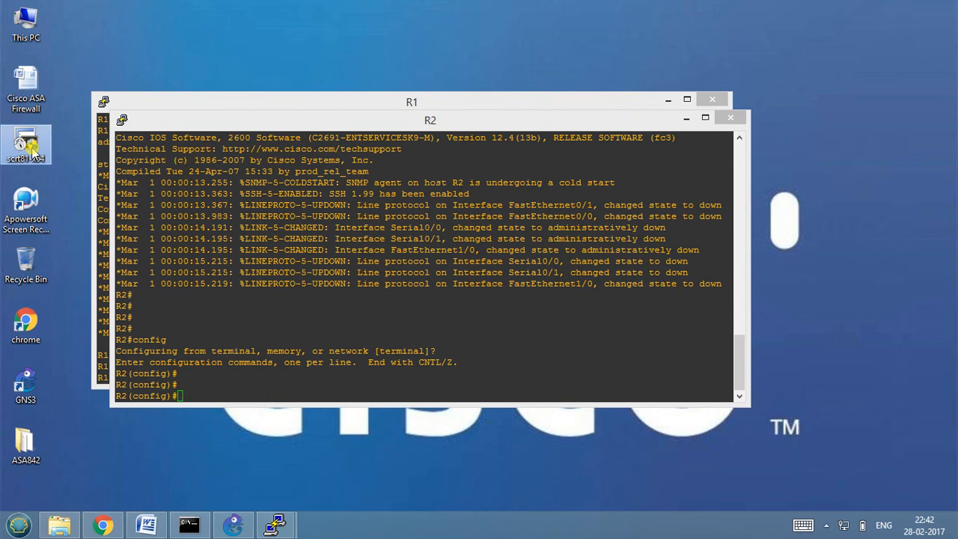
left_click(685, 118)
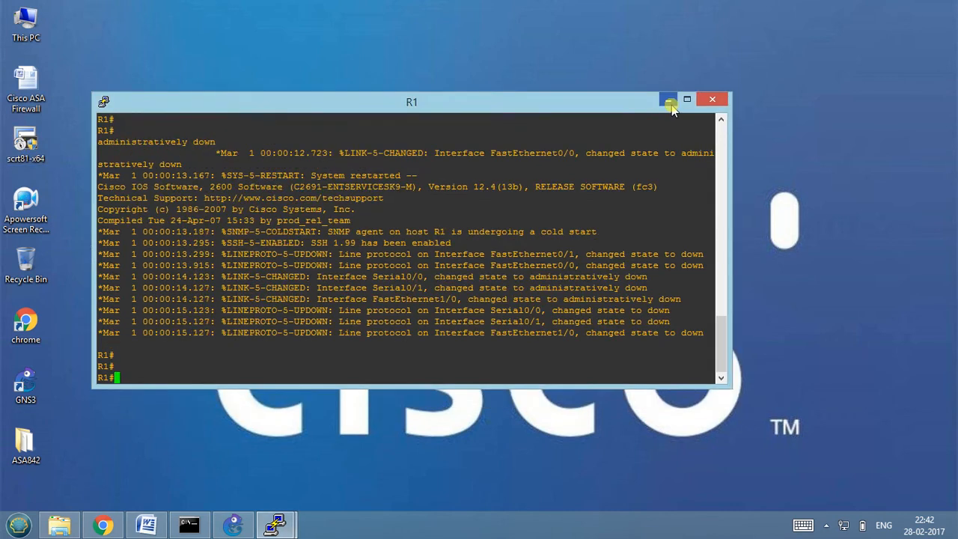
left_click(671, 105)
double_click(33, 150)
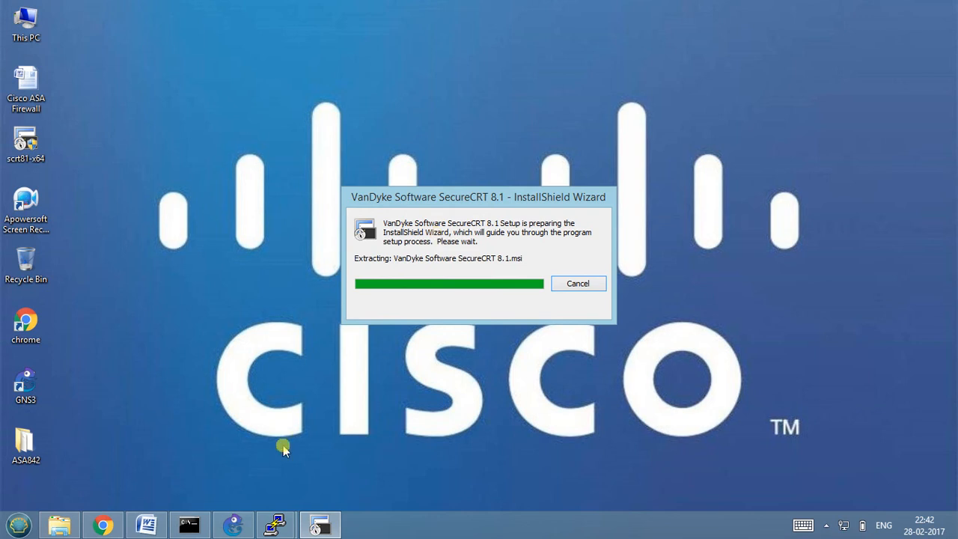
Close the R1 and R2 console windows while the installer is preparing.
mouse_move(276, 524)
left_click(235, 452)
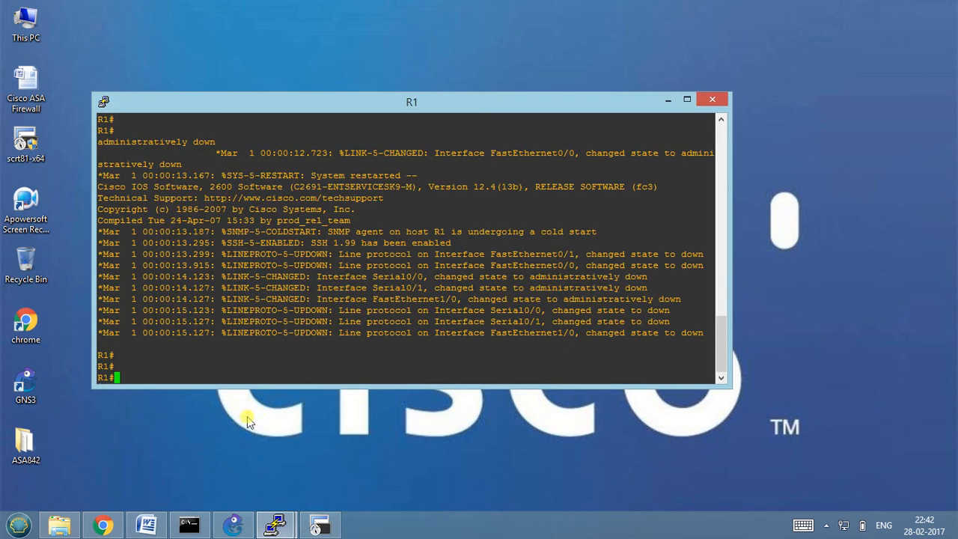
left_click(712, 99)
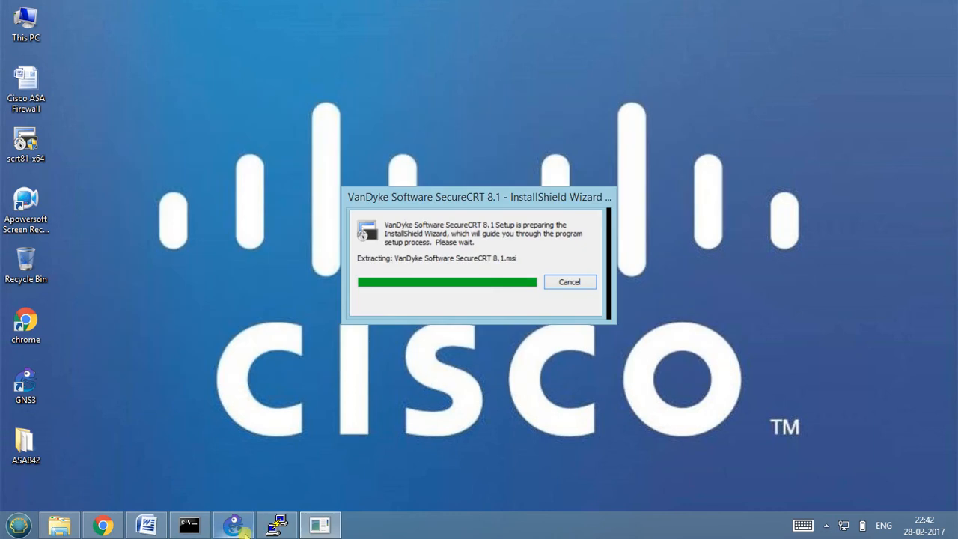
left_click(268, 527)
left_click(731, 118)
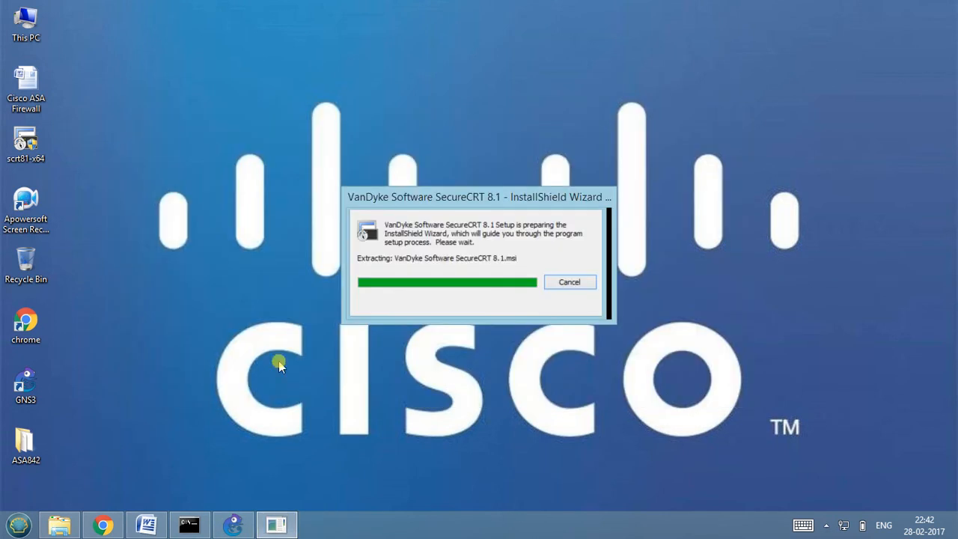
Switch to GNS3, delete R1, R2 and their link from the topology, and minimize the window.
left_click(229, 529)
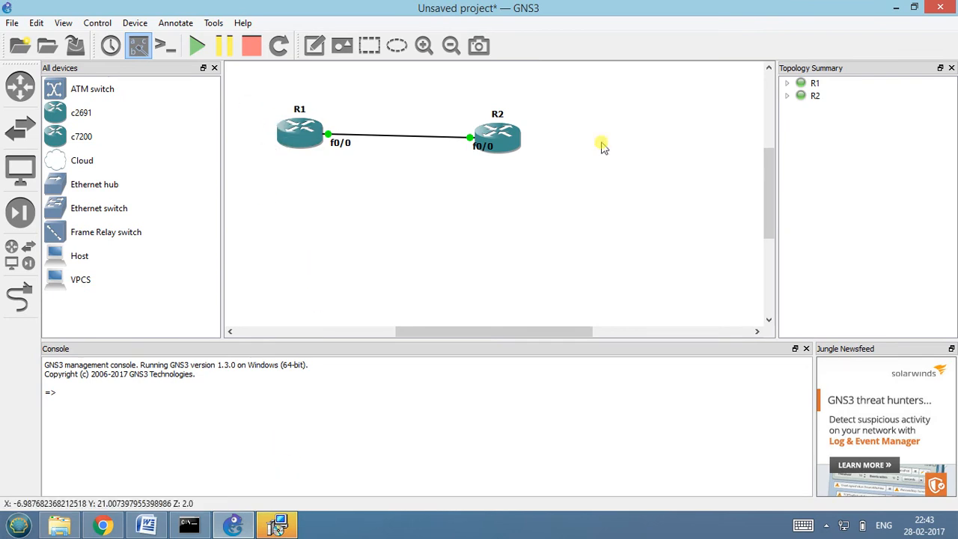
left_click_drag(267, 86, 659, 222)
key("Delete")
key("Return")
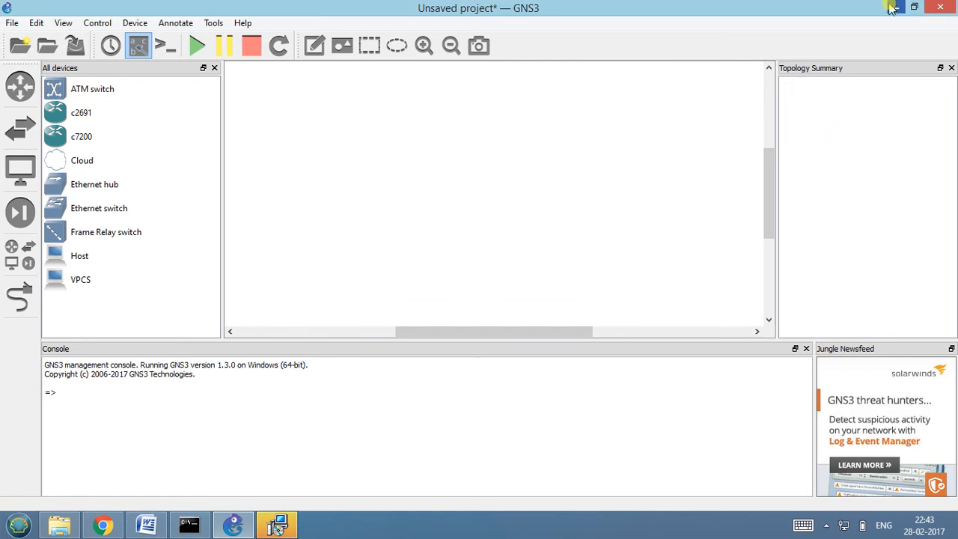
left_click(890, 7)
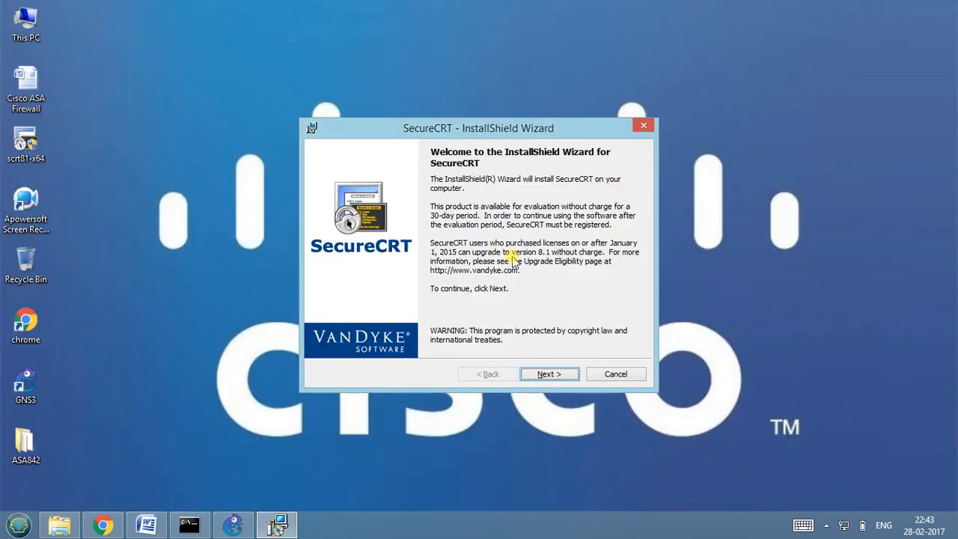
Accept the license and install SecureCRT with the common profile, Complete setup, a program group and a desktop shortcut.
left_click(548, 376)
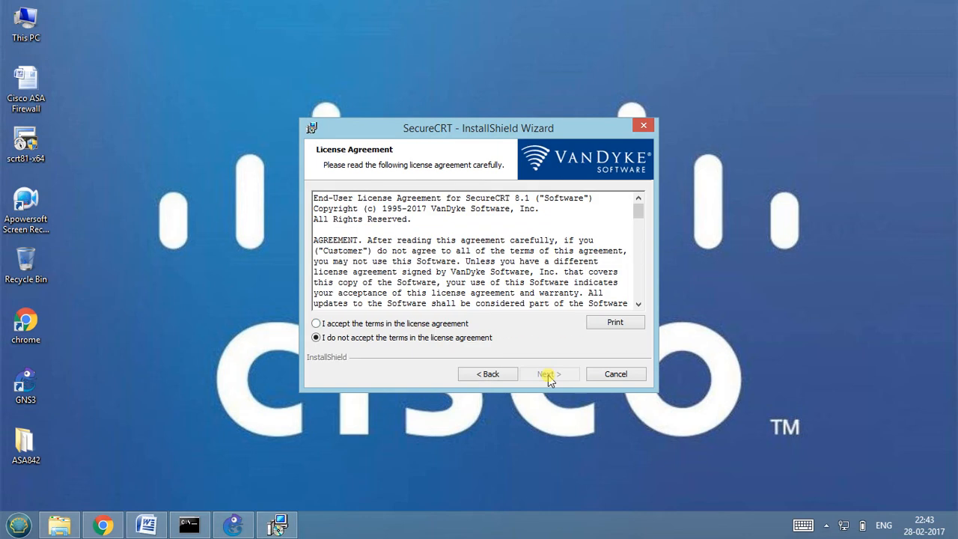
left_click(439, 325)
left_click(548, 376)
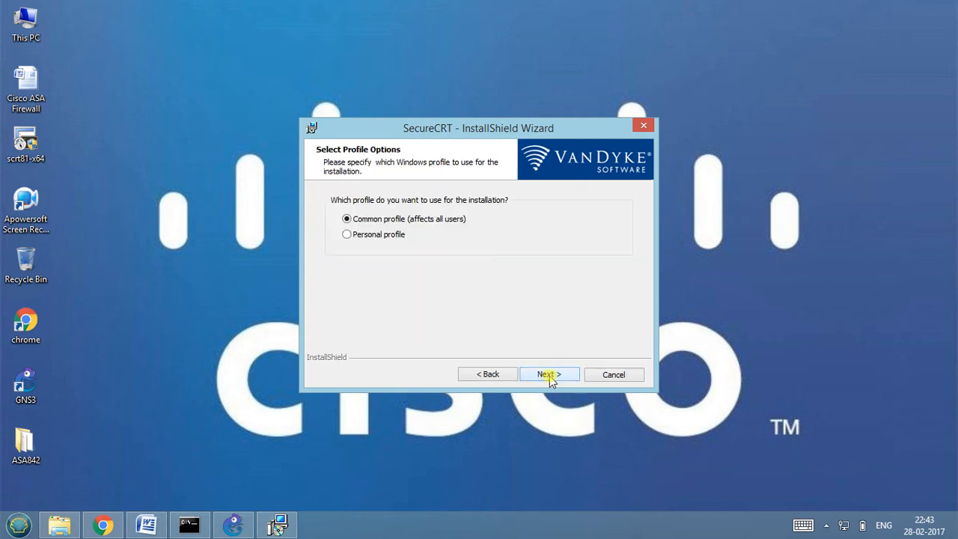
left_click(544, 374)
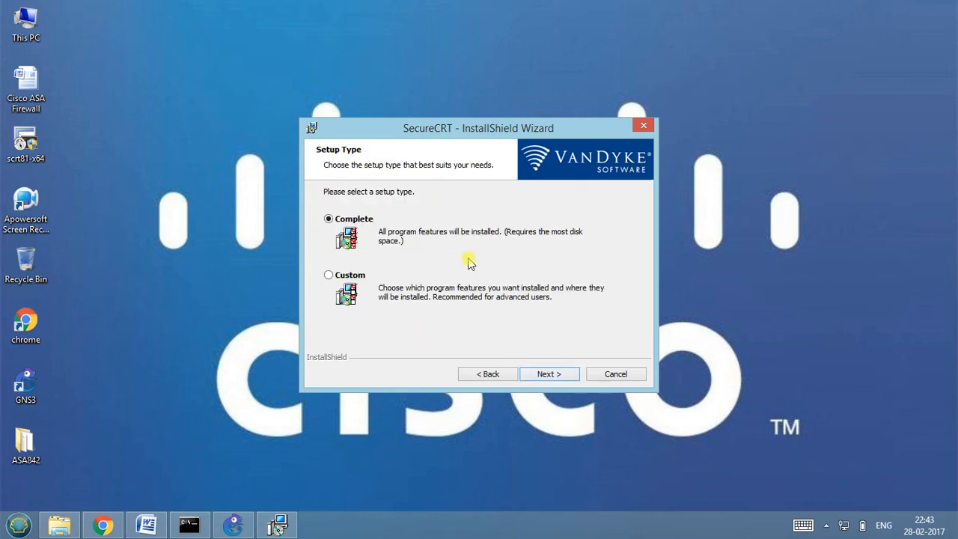
left_click(542, 374)
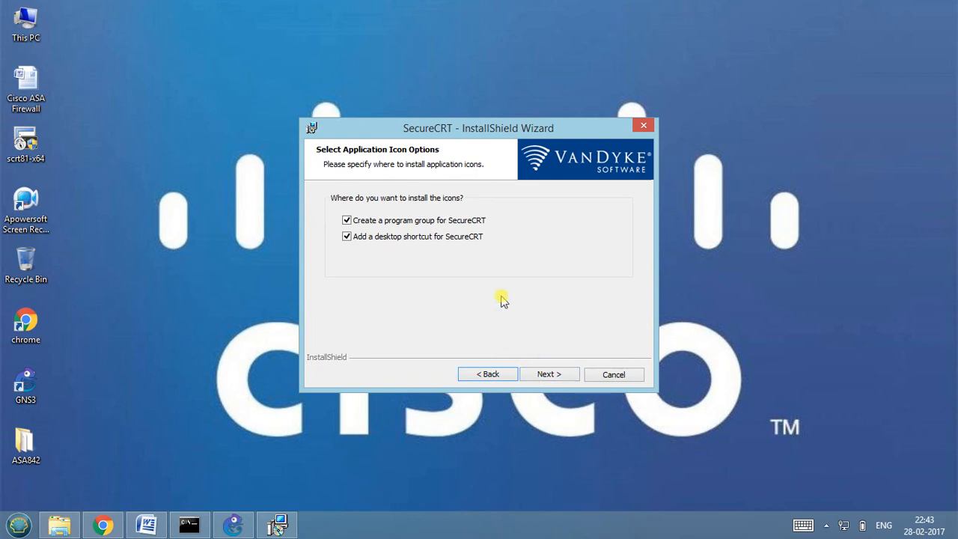
left_click(544, 371)
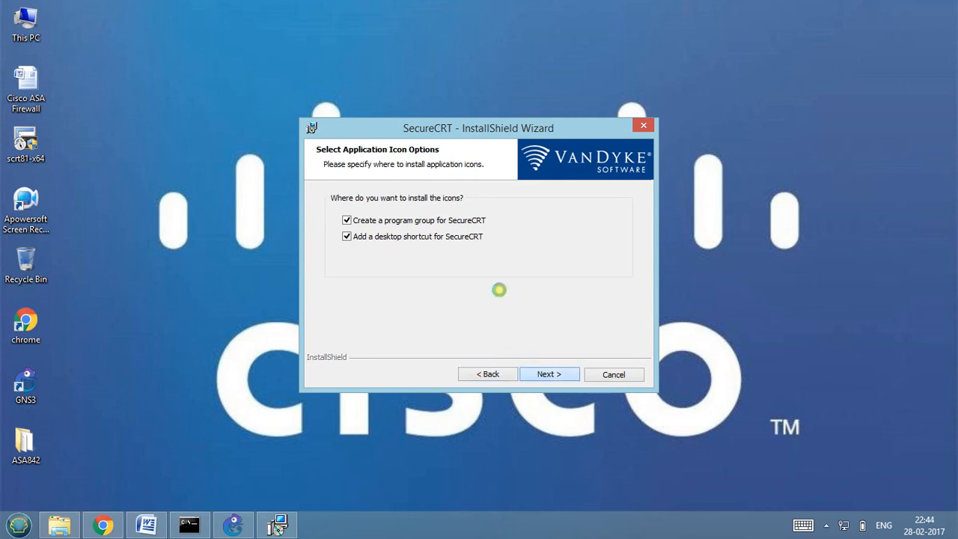
left_click(547, 377)
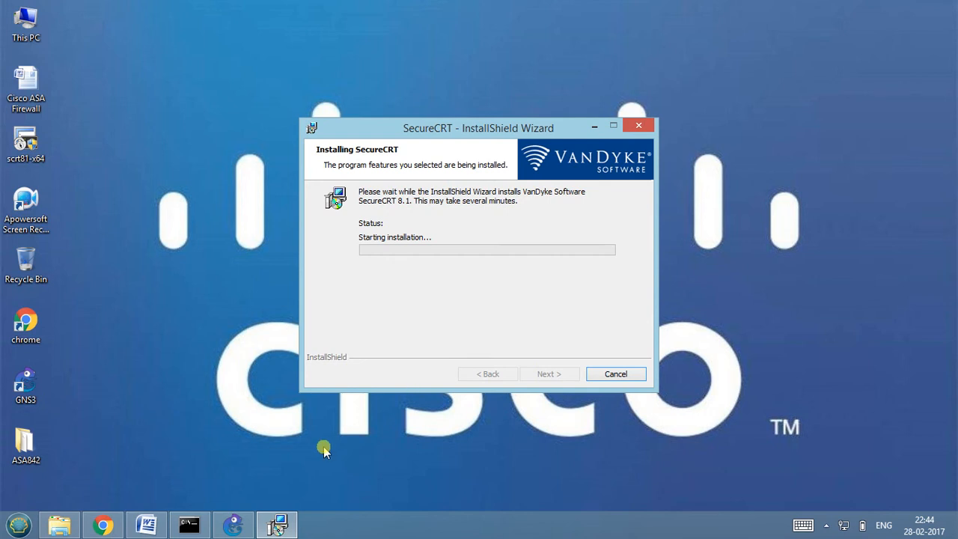
left_click(233, 525)
left_click(36, 25)
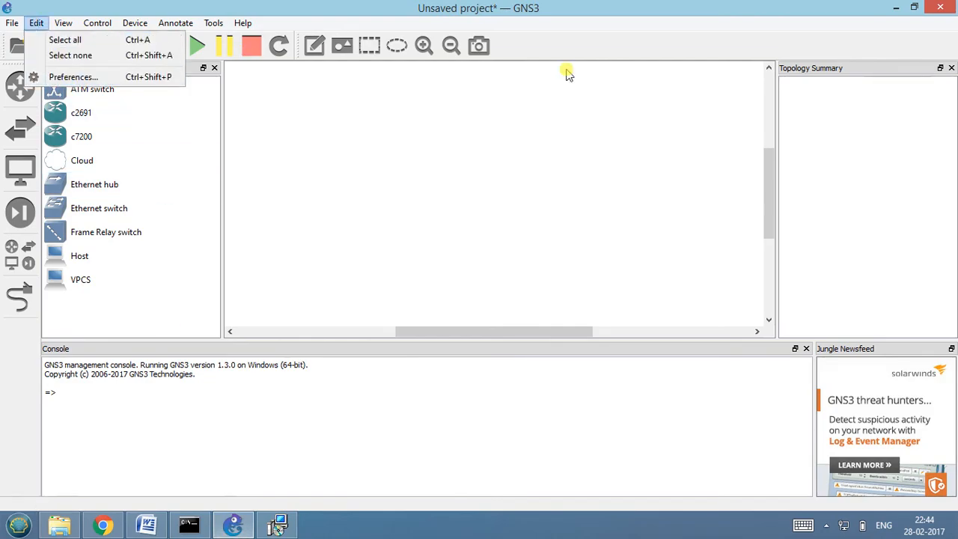
left_click(894, 7)
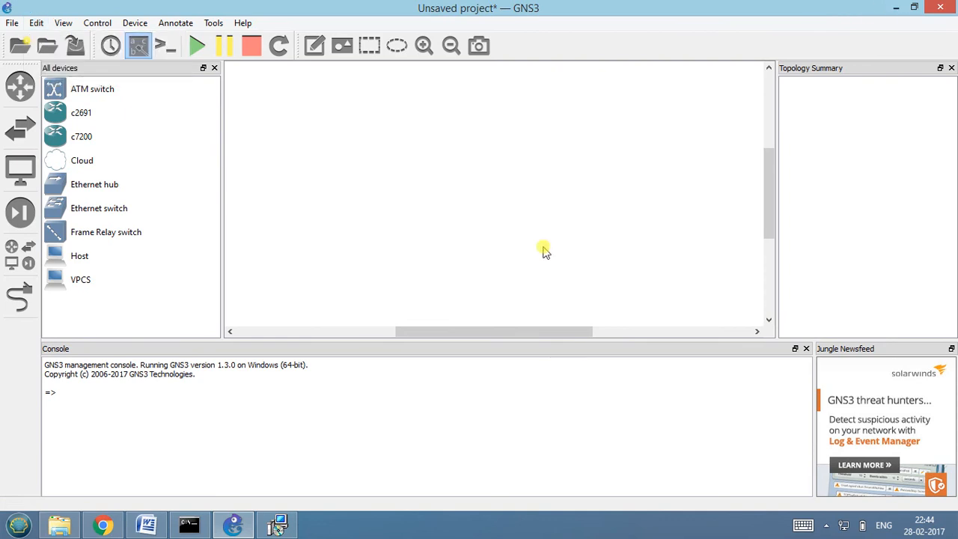
left_click(904, 7)
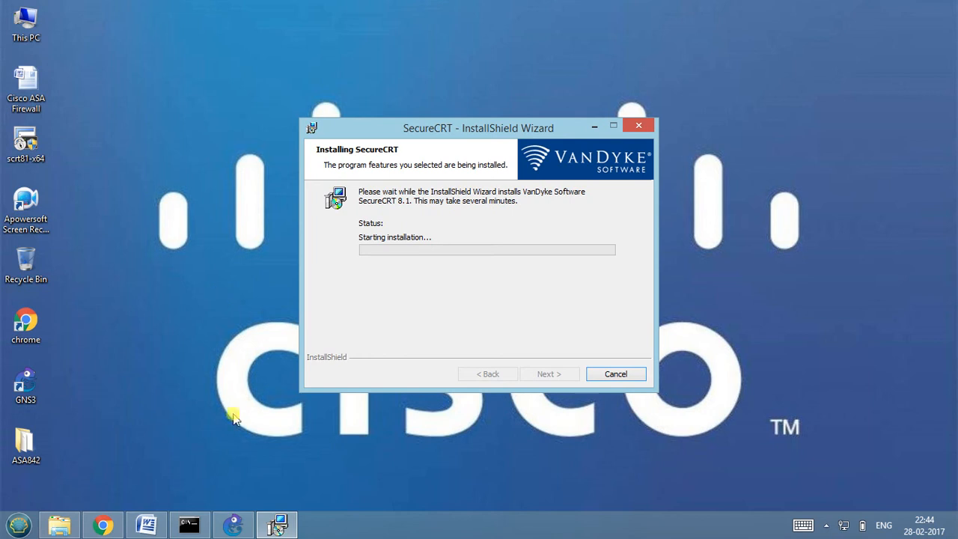
left_click(270, 524)
left_click(269, 525)
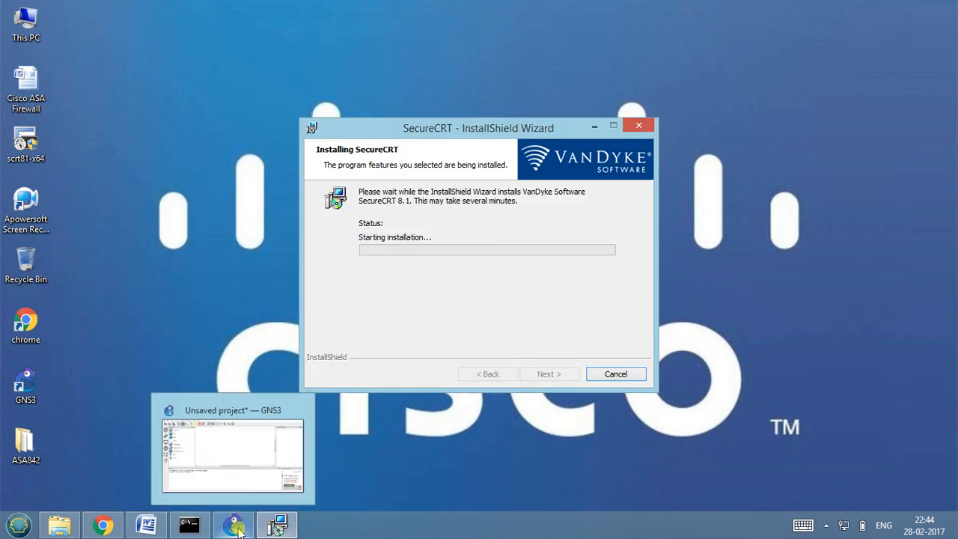
Finish the SecureCRT installation without subscribing to product announcements.
left_click(215, 316)
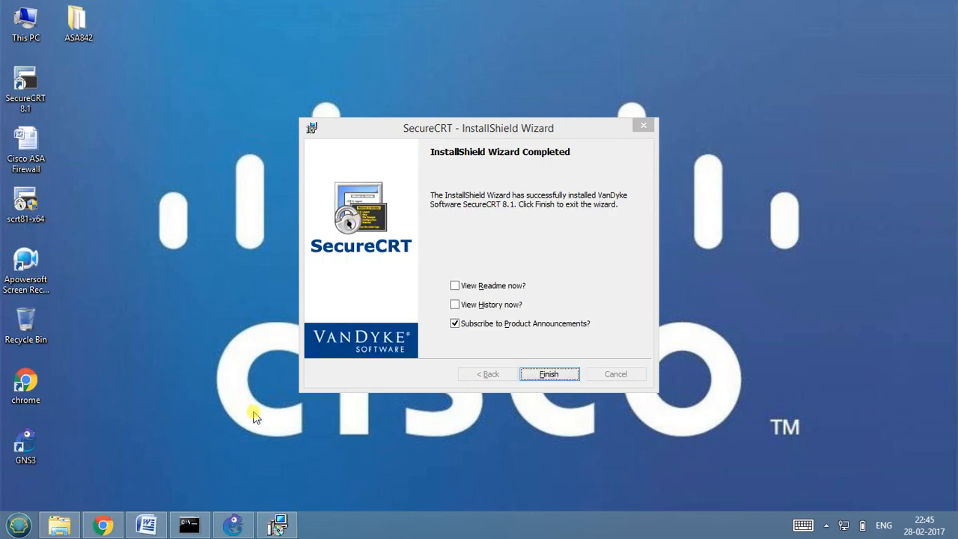
left_click(472, 326)
left_click(547, 373)
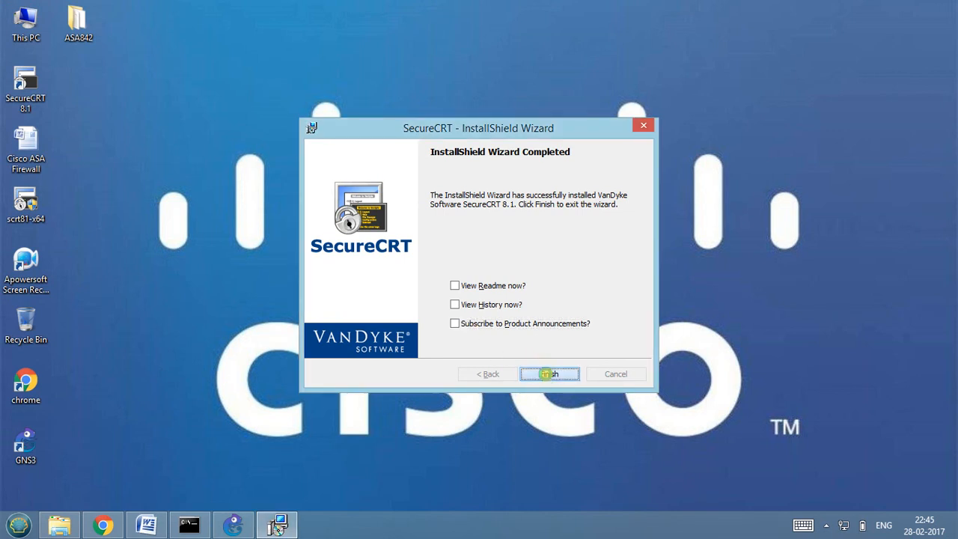
Switch to GNS3 and try to make SecureCRT the Telnet console application through its preconfigured command in the general preferences.
left_click(228, 527)
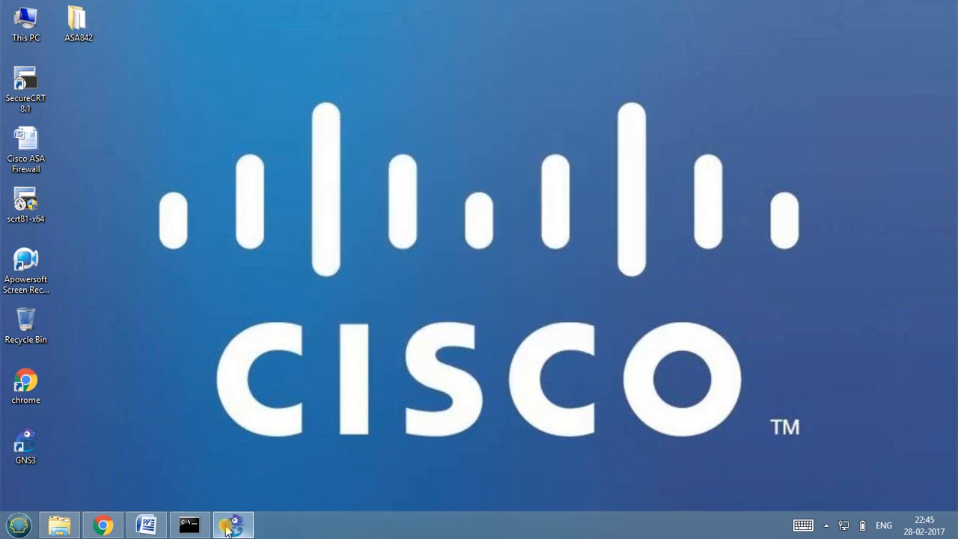
left_click(36, 23)
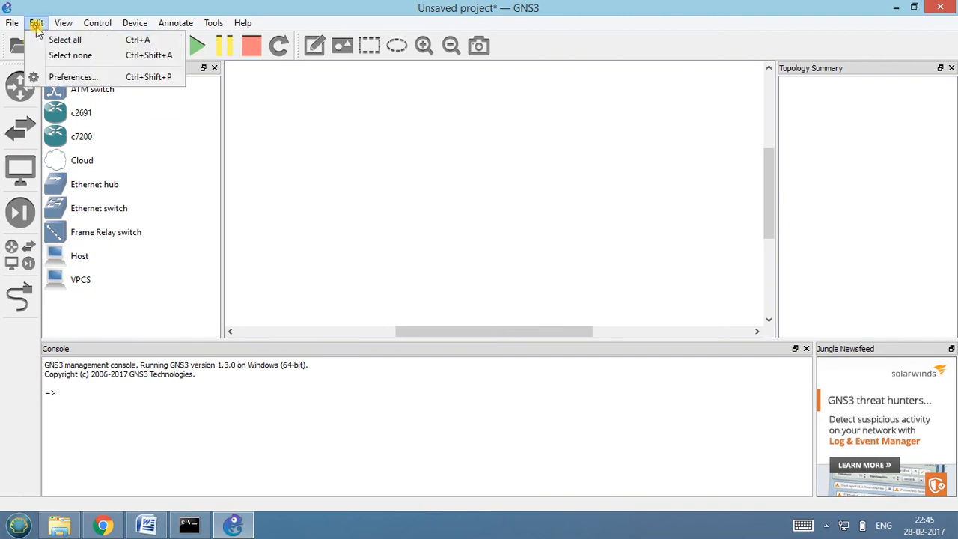
left_click(56, 78)
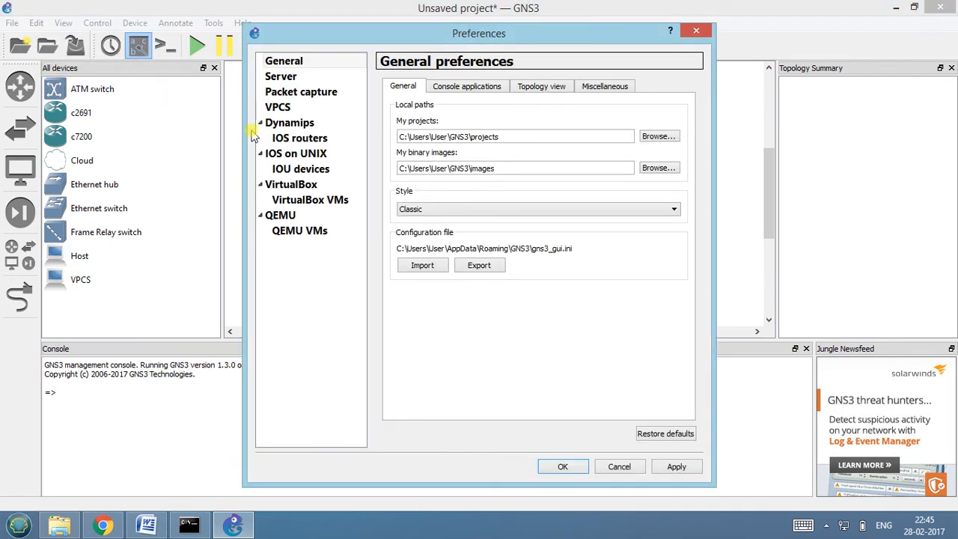
left_click(286, 59)
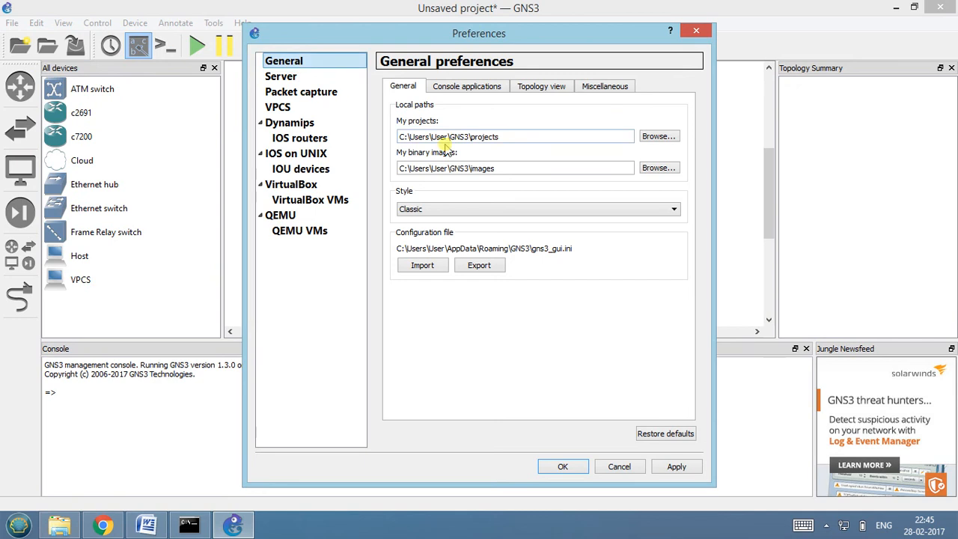
left_click(464, 88)
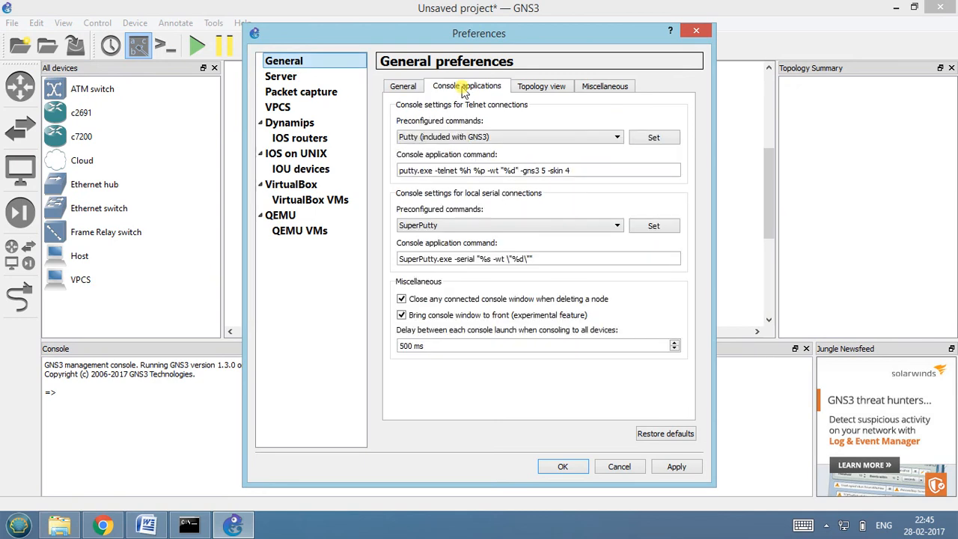
left_click(464, 138)
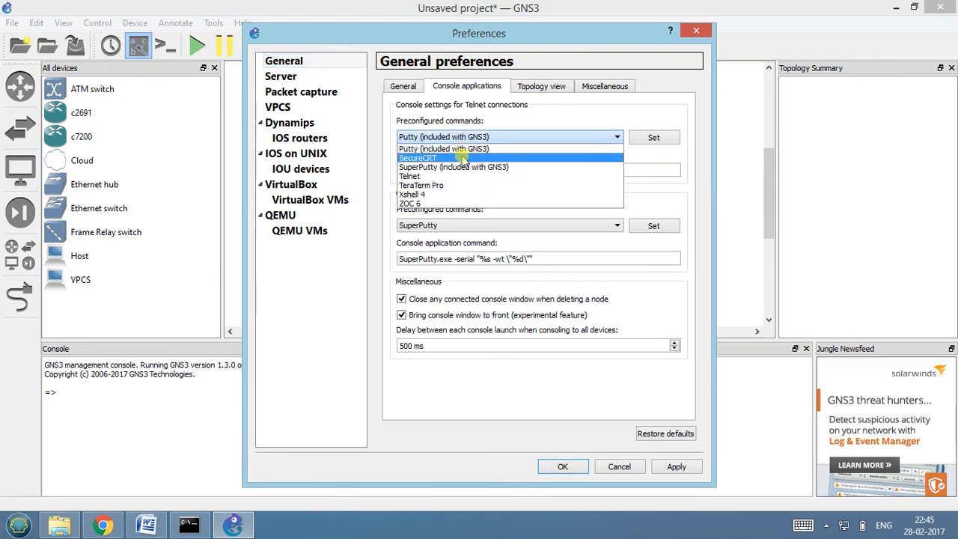
left_click(463, 159)
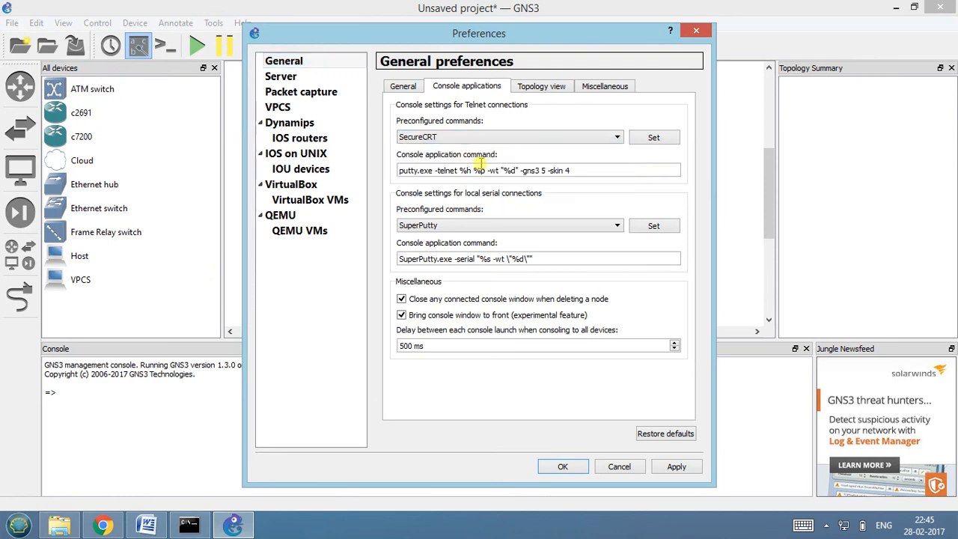
left_click(679, 469)
left_click(564, 465)
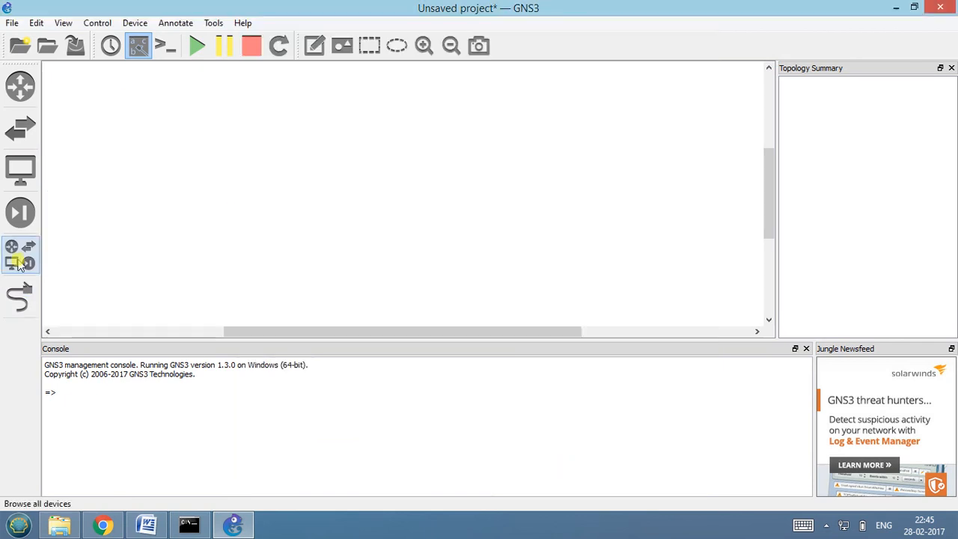
Place two c2691 routers in the empty topology and link R1 f0/0 to R2 f0/0, with interface labels shown.
left_click(18, 86)
left_click_drag(73, 94, 307, 134)
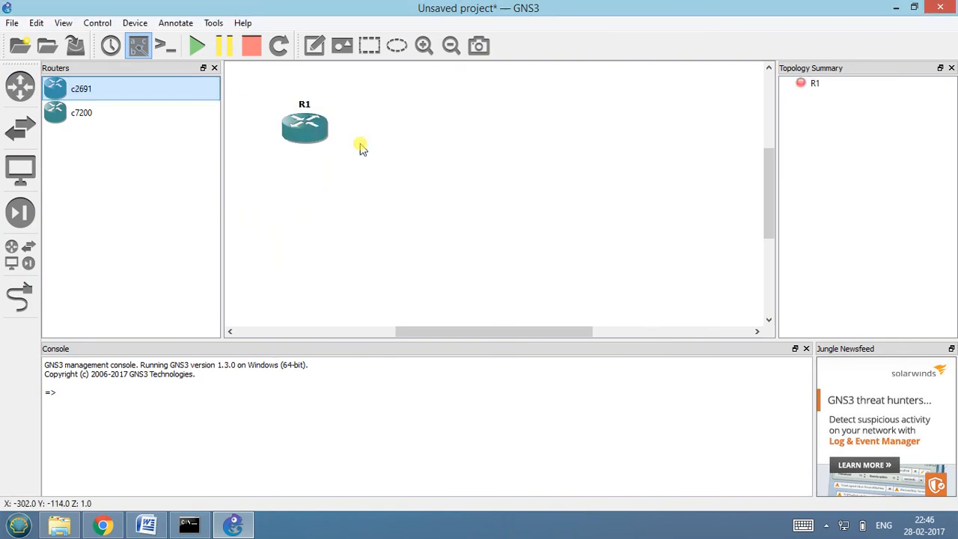
mouse_move(154, 85)
left_mouse_down()
mouse_move(391, 96)
mouse_move(530, 133)
left_mouse_up()
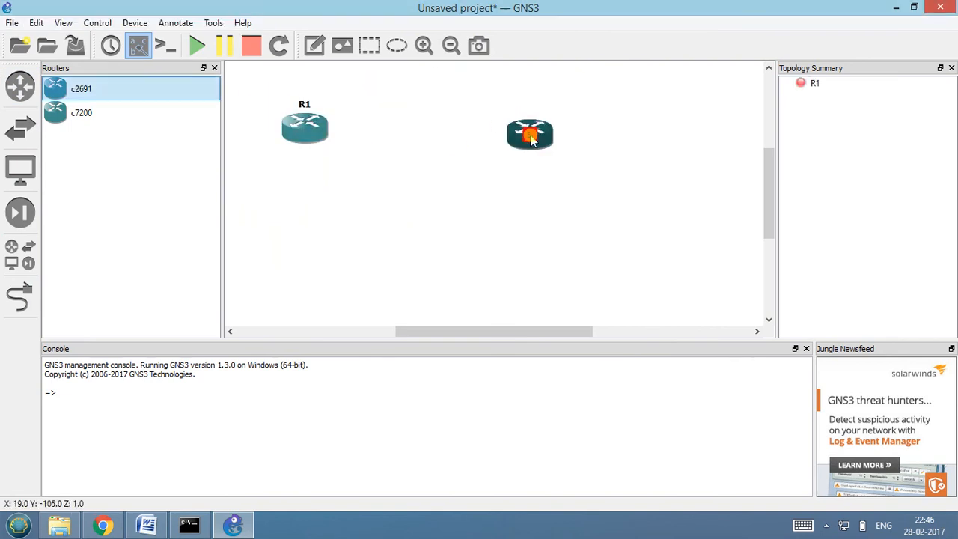
left_click(20, 296)
left_click(303, 131)
left_click(326, 141)
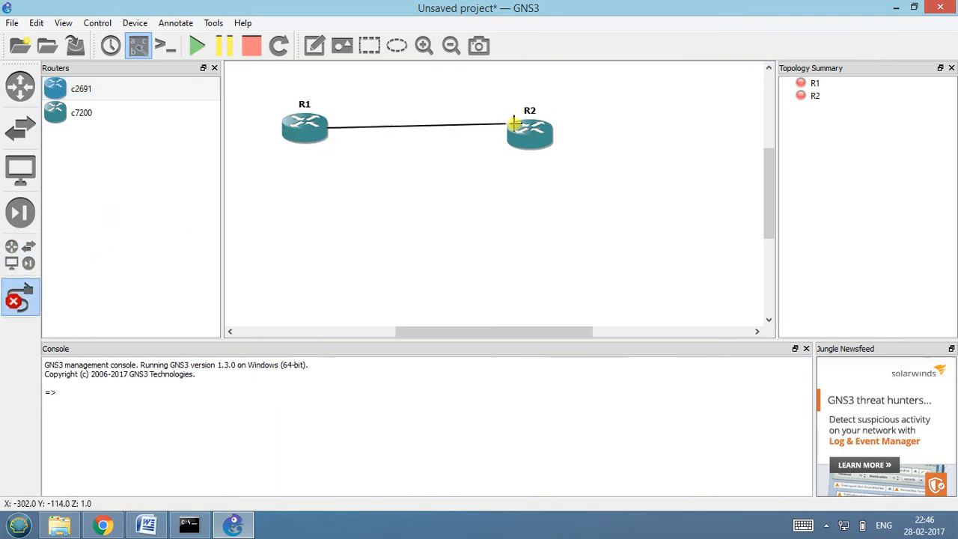
left_click(531, 131)
left_click(544, 142)
left_click(139, 46)
left_click(139, 46)
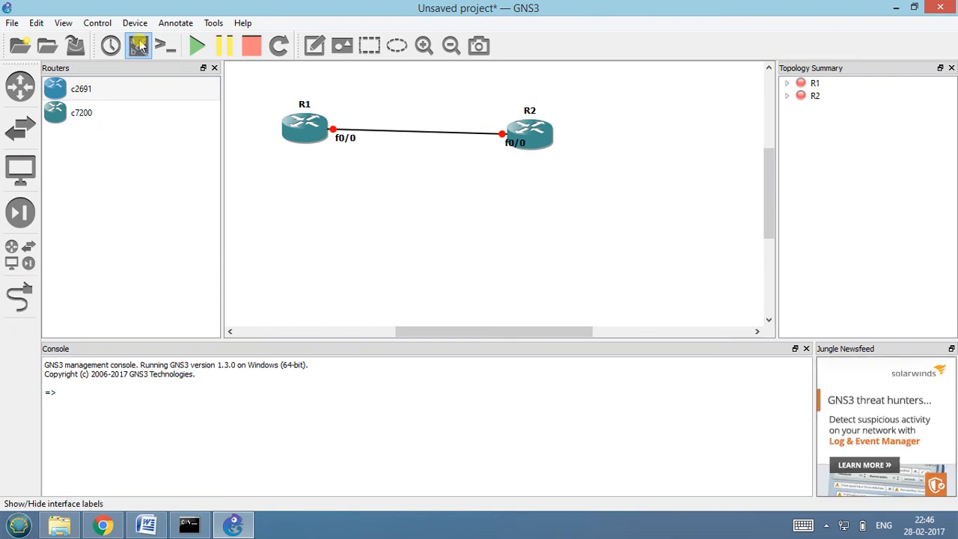
Start routers R1 and R2.
left_click(304, 132)
right_click(304, 133)
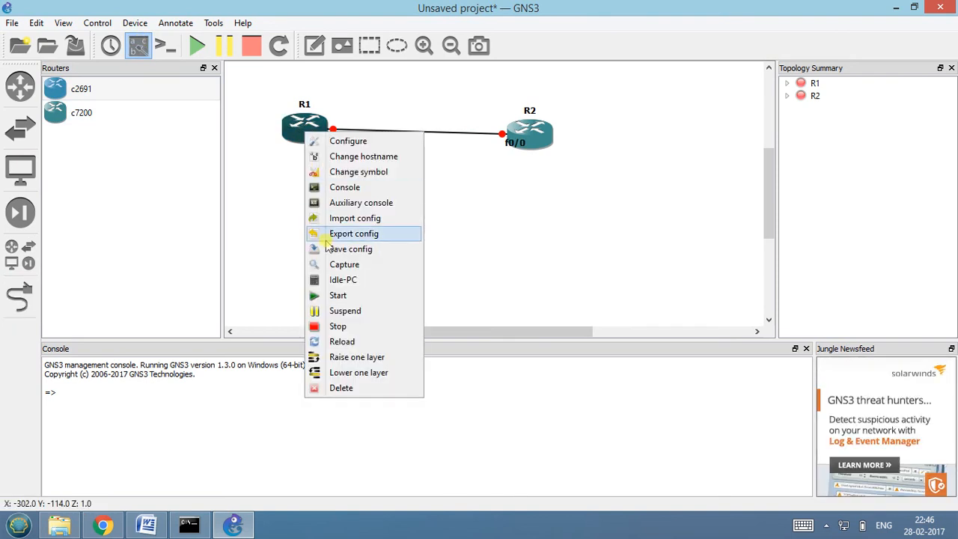
left_click(327, 294)
right_click(533, 132)
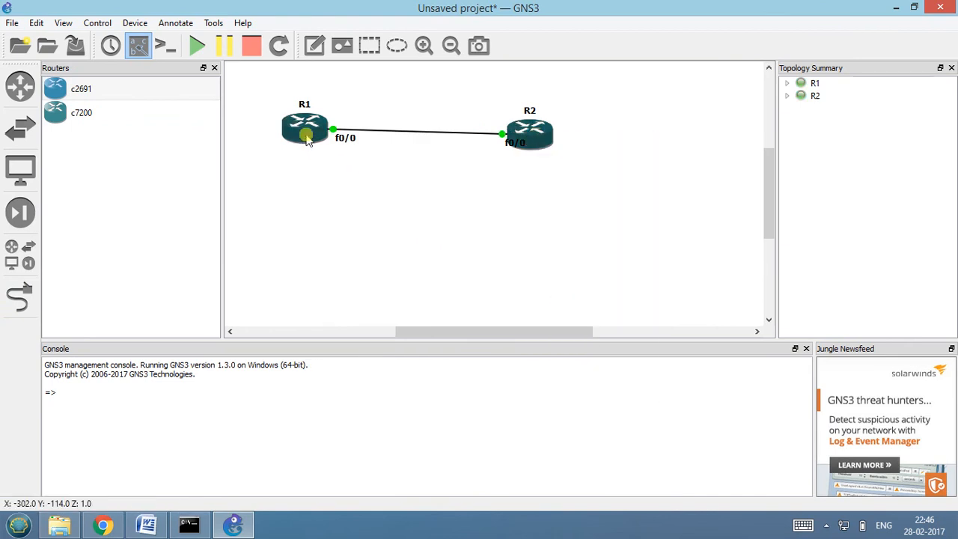
Open R1's console to check which terminal client it launches in, and minimize the console window.
right_click(304, 128)
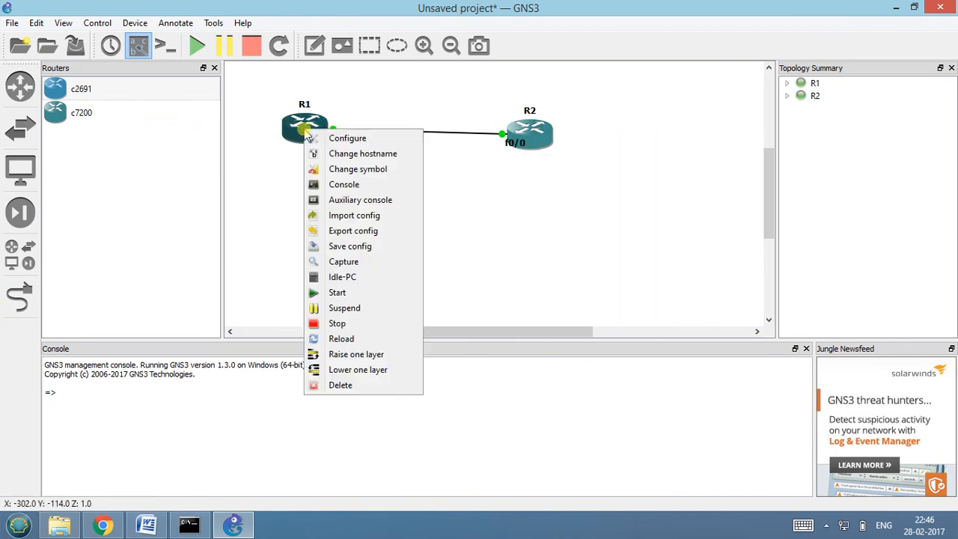
left_click(343, 184)
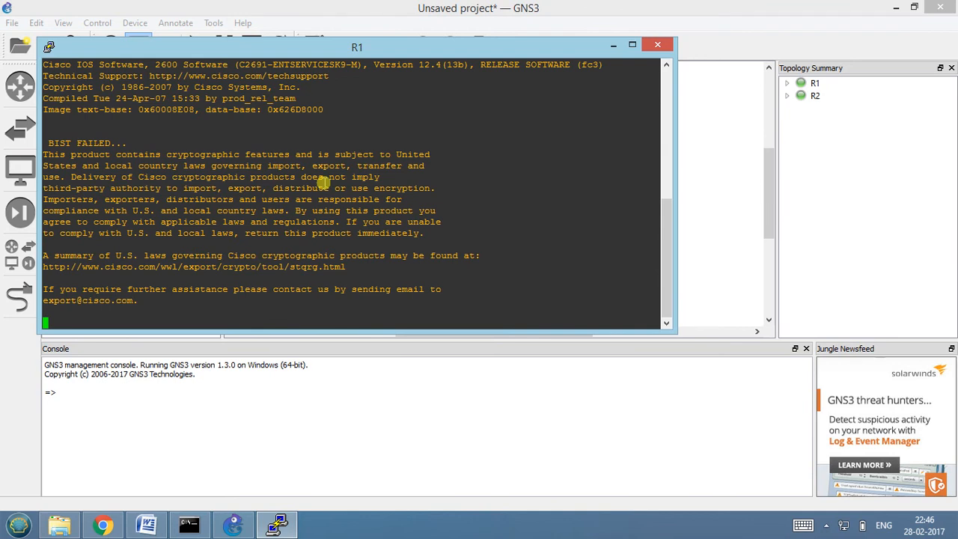
left_click_drag(354, 47, 377, 87)
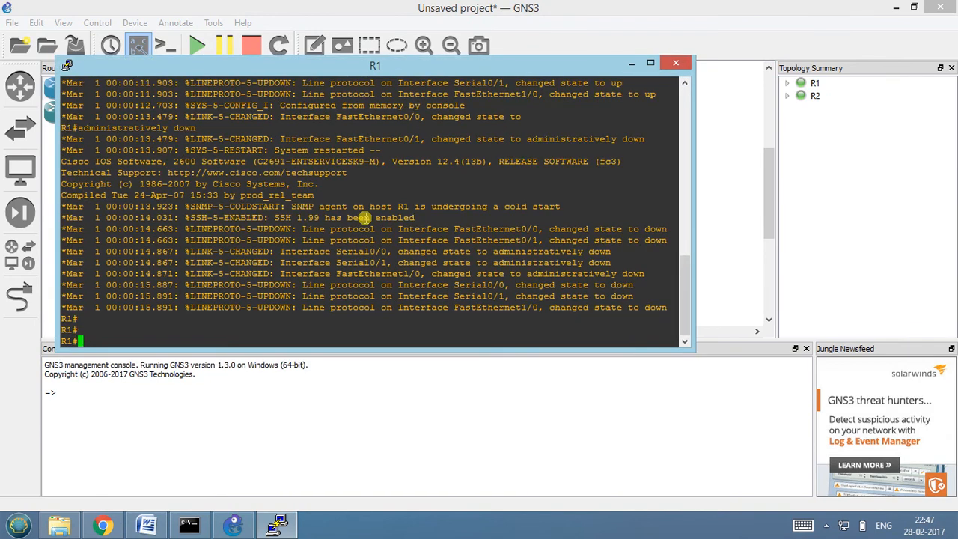
left_click(629, 66)
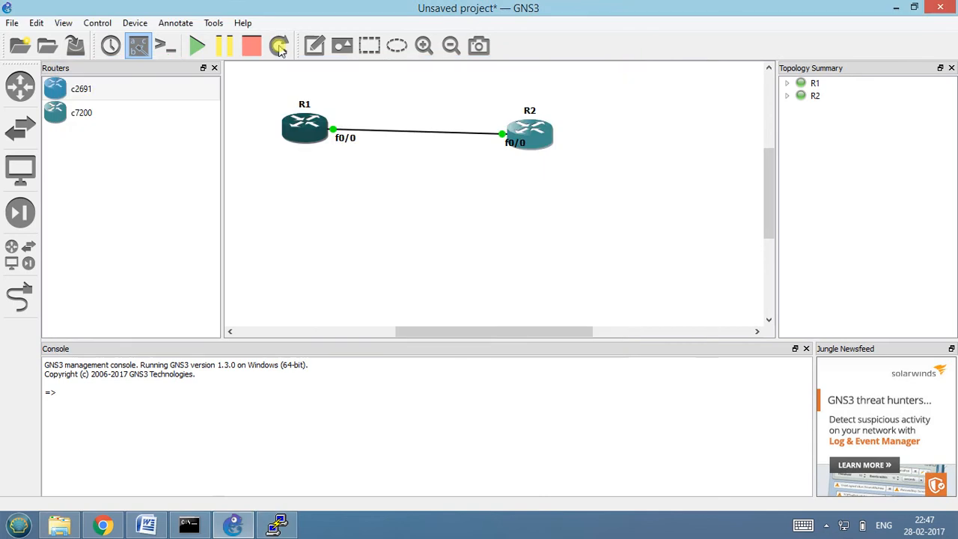
Set the Telnet console application command to the preconfigured SecureCRT command in the general preferences and save the change.
left_click(36, 23)
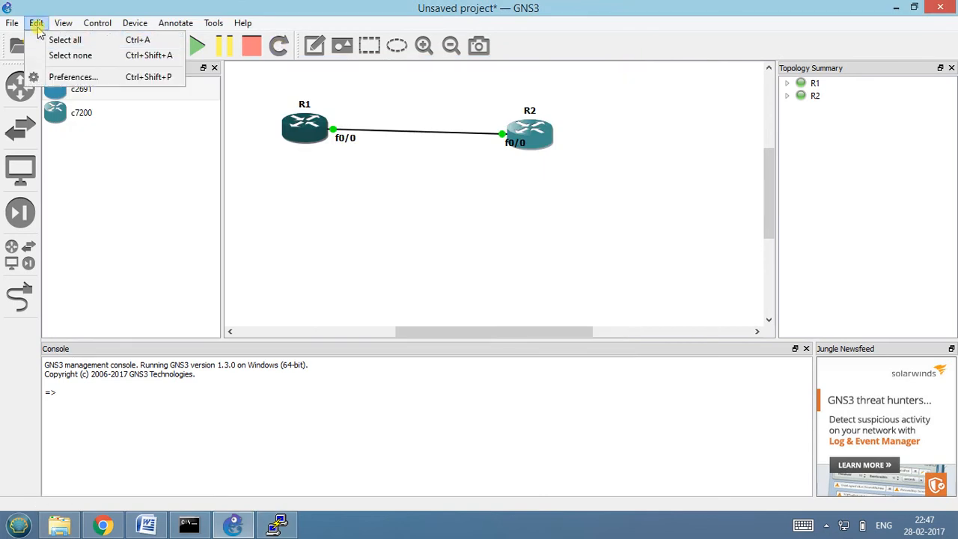
left_click(54, 77)
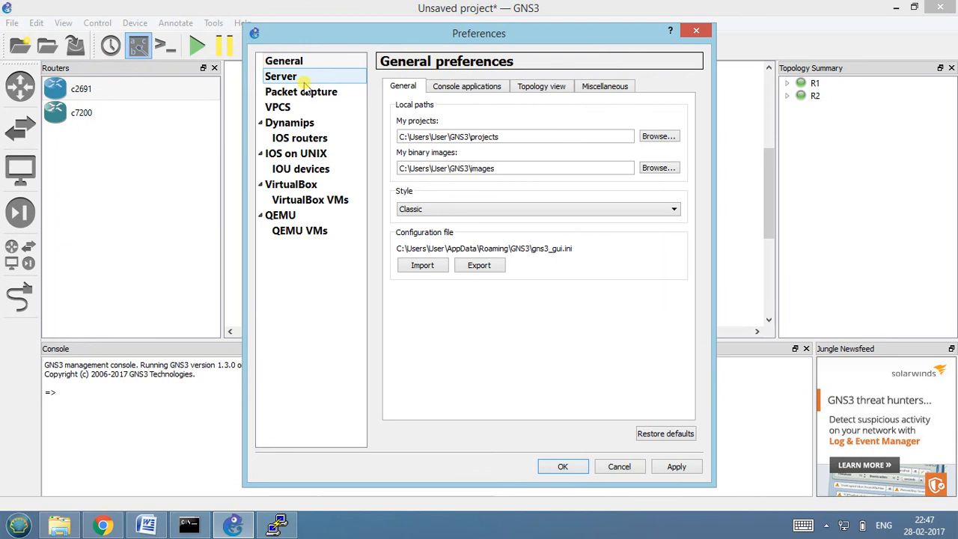
left_click(466, 87)
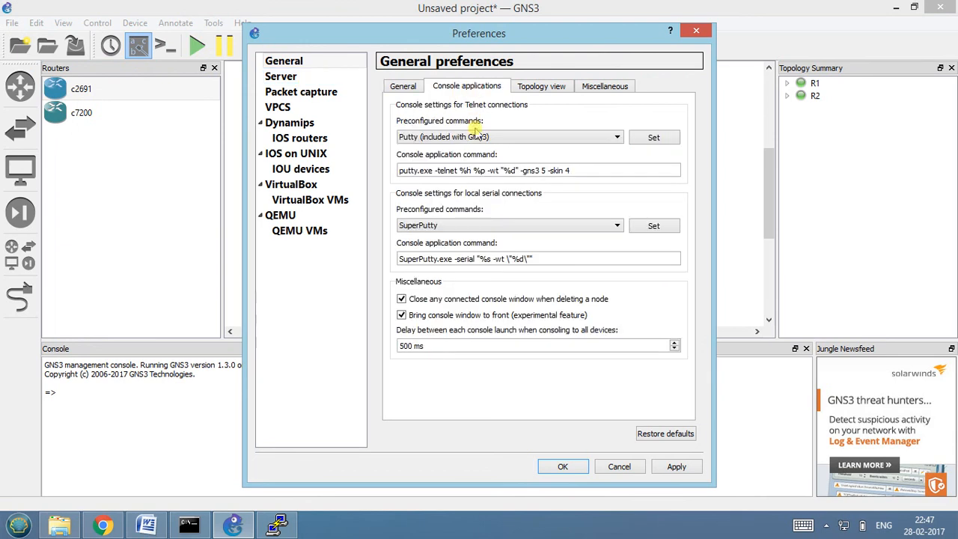
left_click(423, 141)
left_click(423, 159)
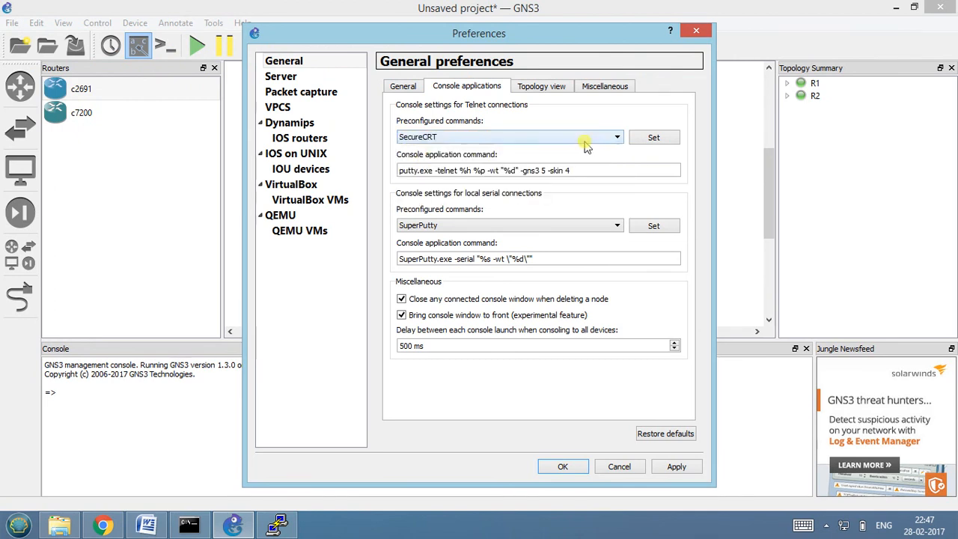
left_click(653, 137)
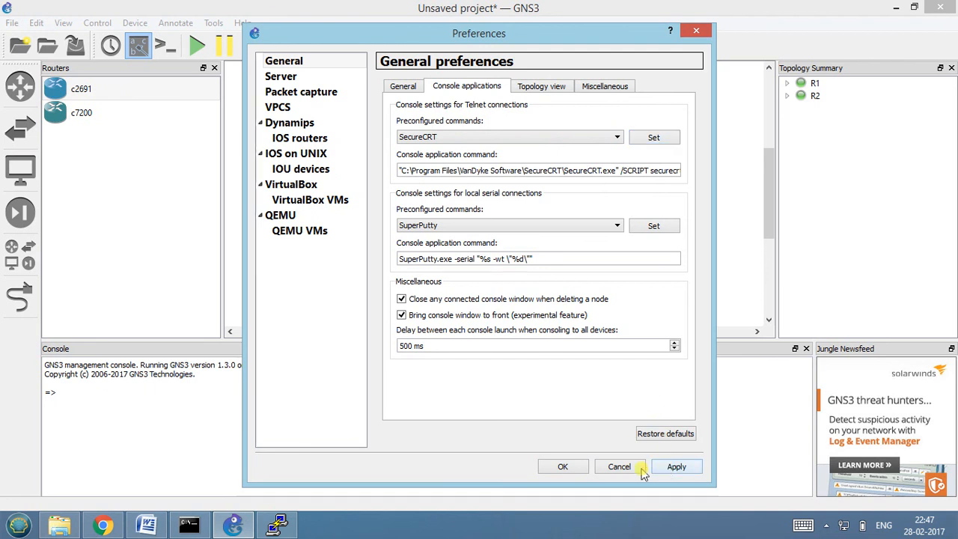
left_click(558, 467)
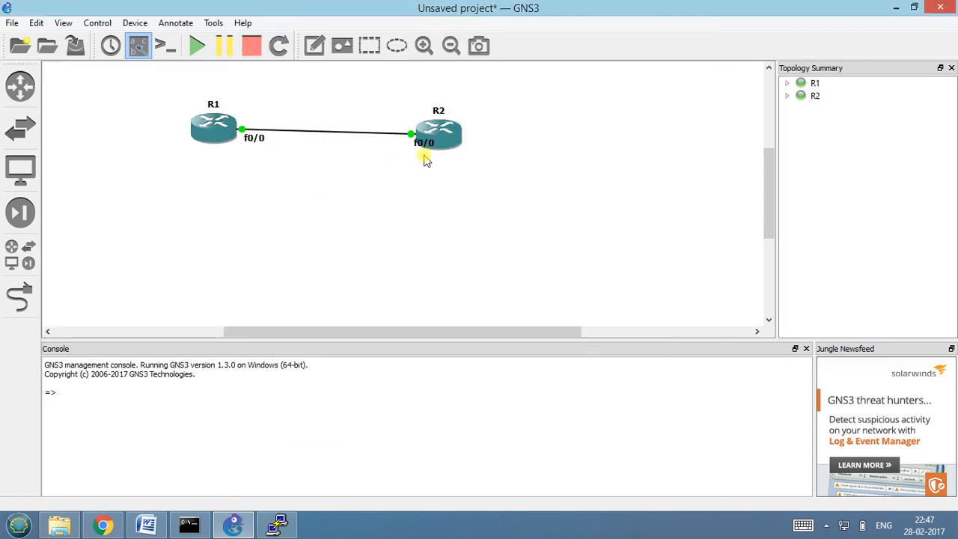
Delete R1, R2 and their link from the topology.
left_click_drag(151, 88, 571, 181)
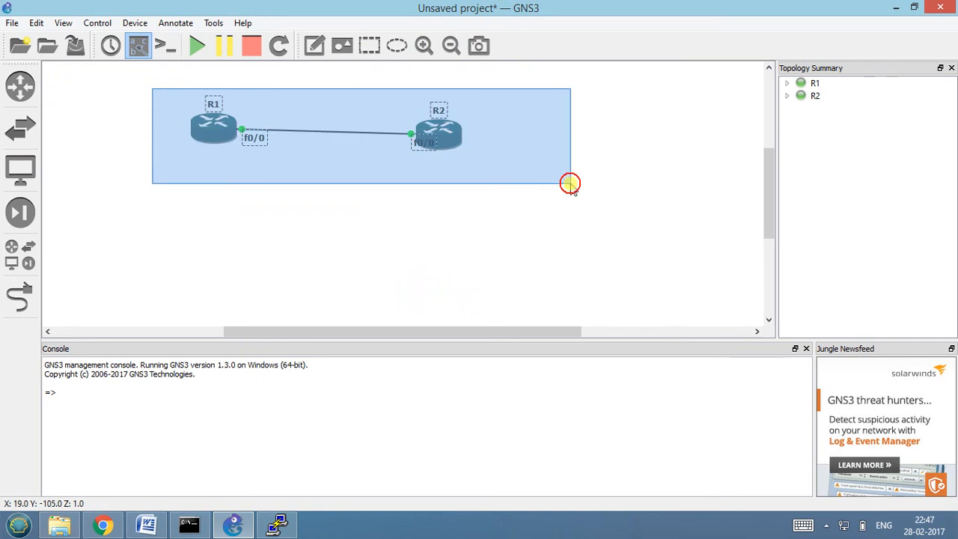
key("Delete")
key("Return")
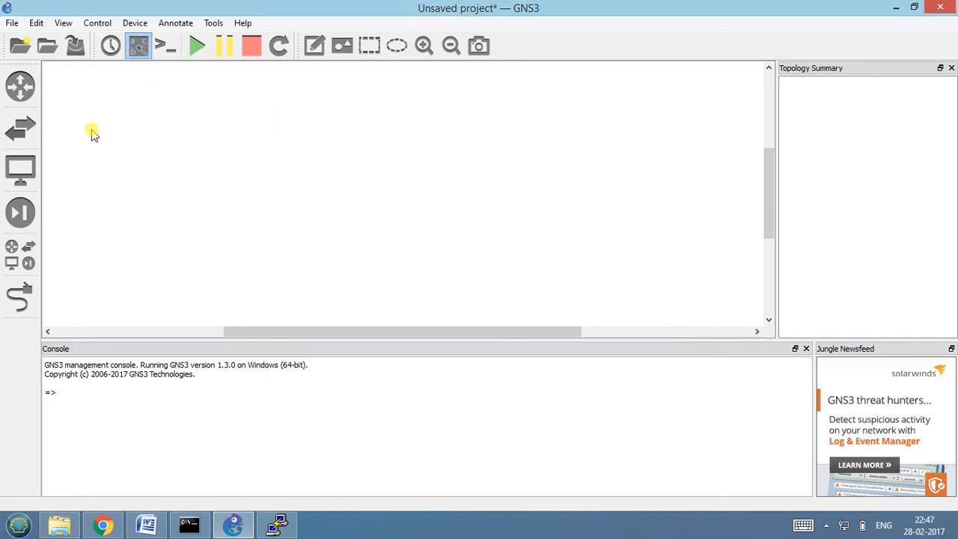
Add two new c2691 routers to the topology and connect R1 f0/0 to R2 f0/0.
left_click(20, 86)
left_click_drag(67, 89, 321, 122)
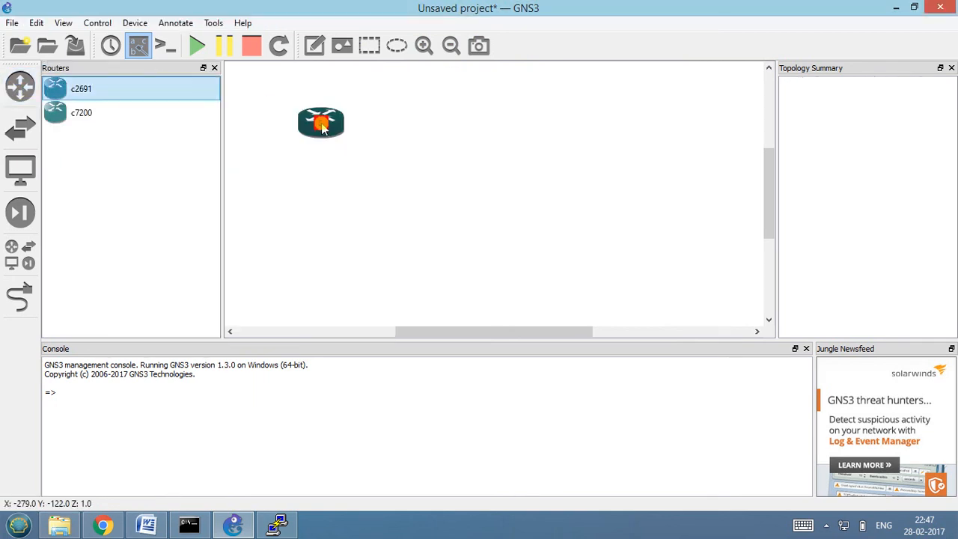
left_click_drag(122, 90, 481, 129)
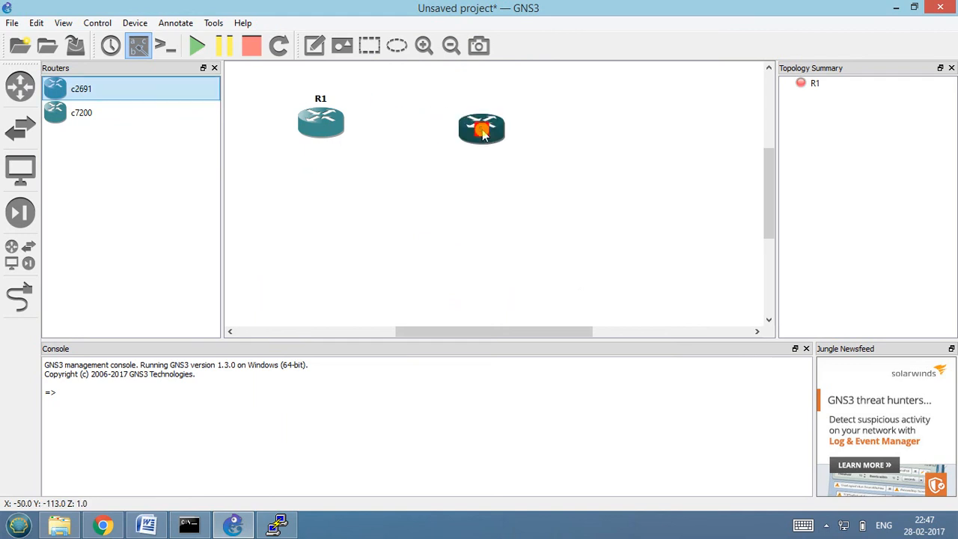
left_click(21, 297)
left_click(316, 126)
left_click(349, 132)
left_click(481, 128)
left_click(497, 139)
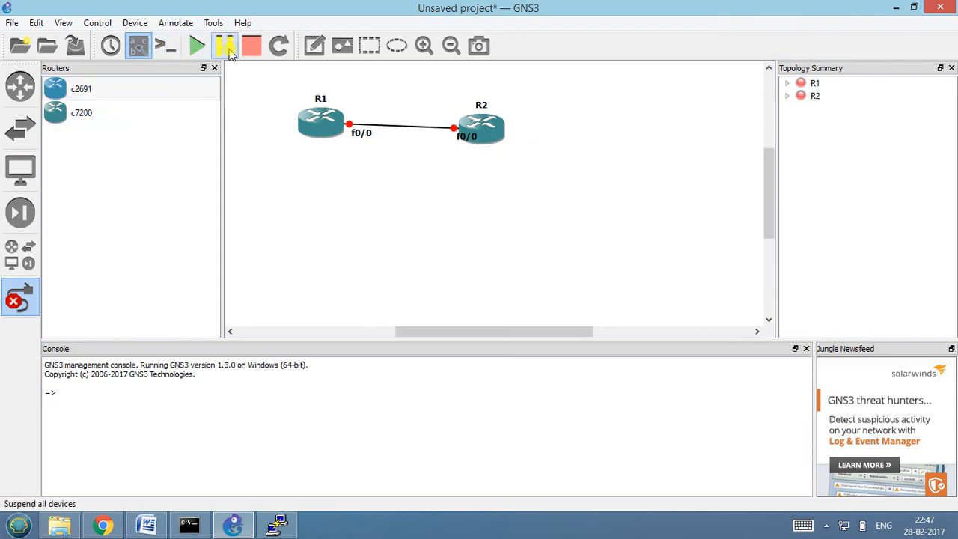
Start router R1 and router R2 in the topology.
right_click(307, 158)
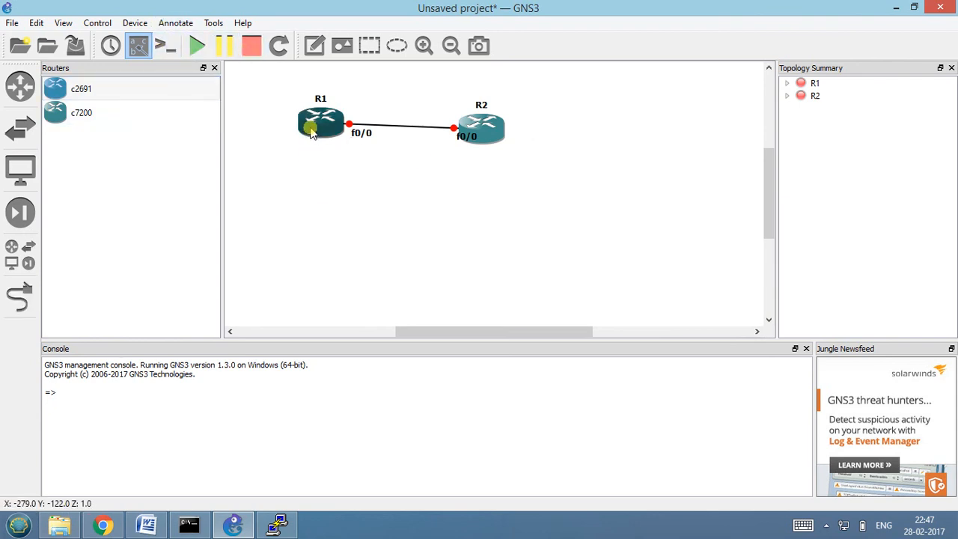
right_click(310, 126)
left_click(341, 292)
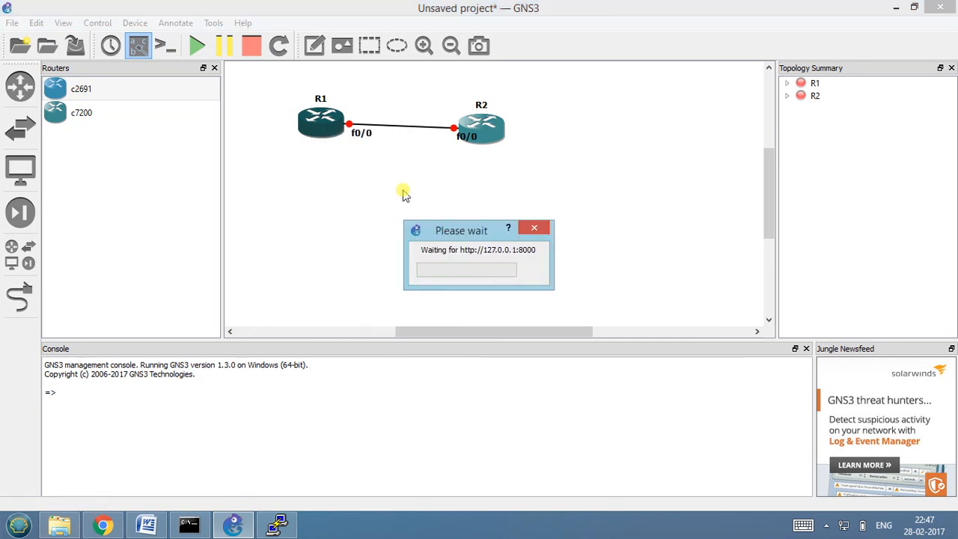
right_click(479, 128)
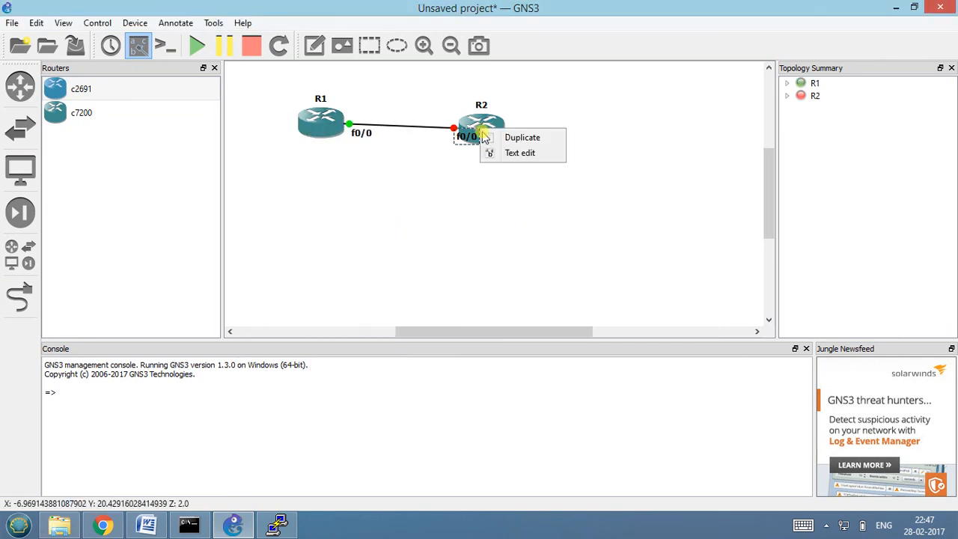
right_click(480, 125)
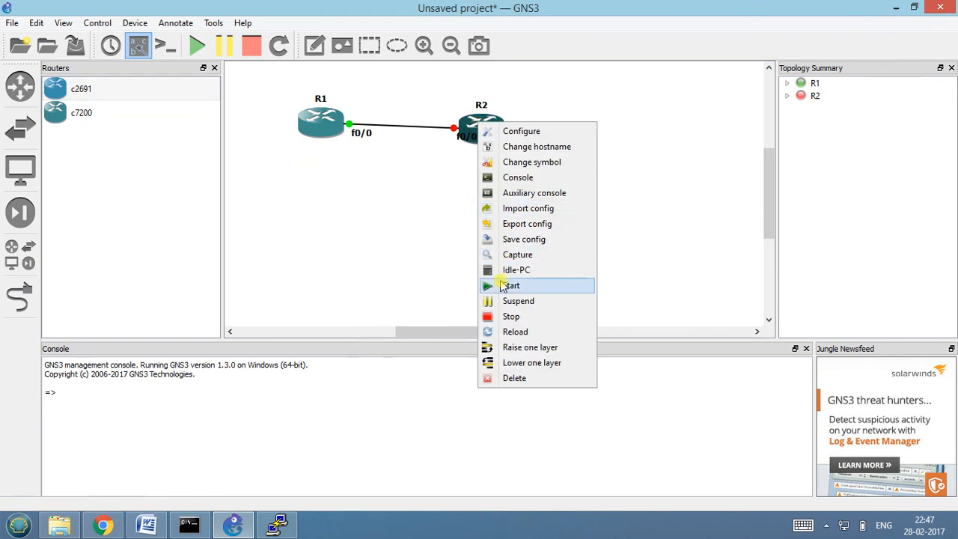
left_click(502, 285)
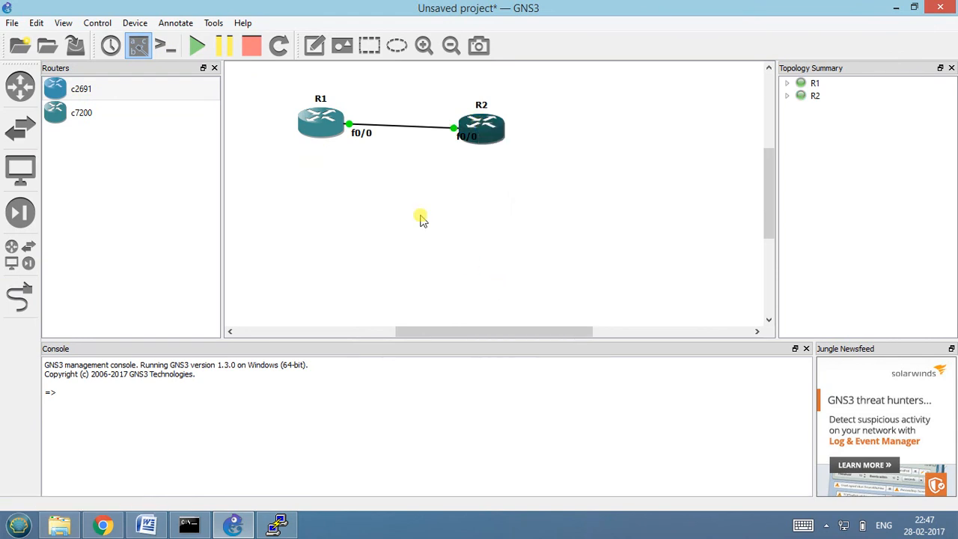
Open R1's console in SecureCRT and agree to the evaluation license terms.
right_click(321, 119)
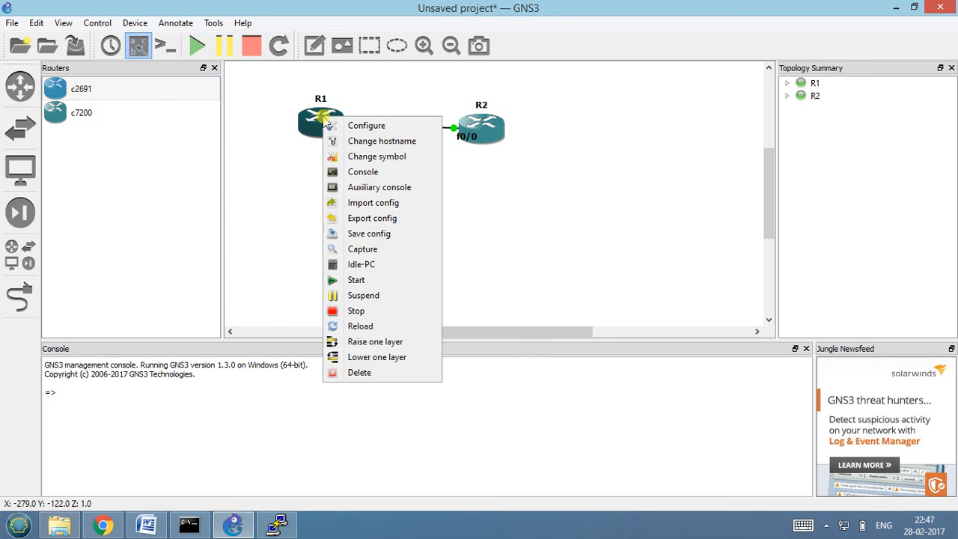
left_click(334, 172)
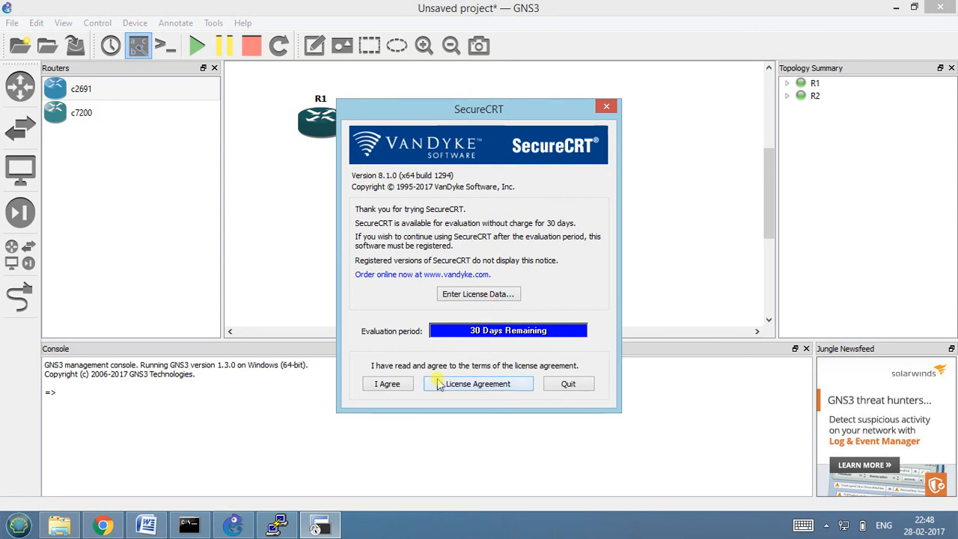
left_click(395, 385)
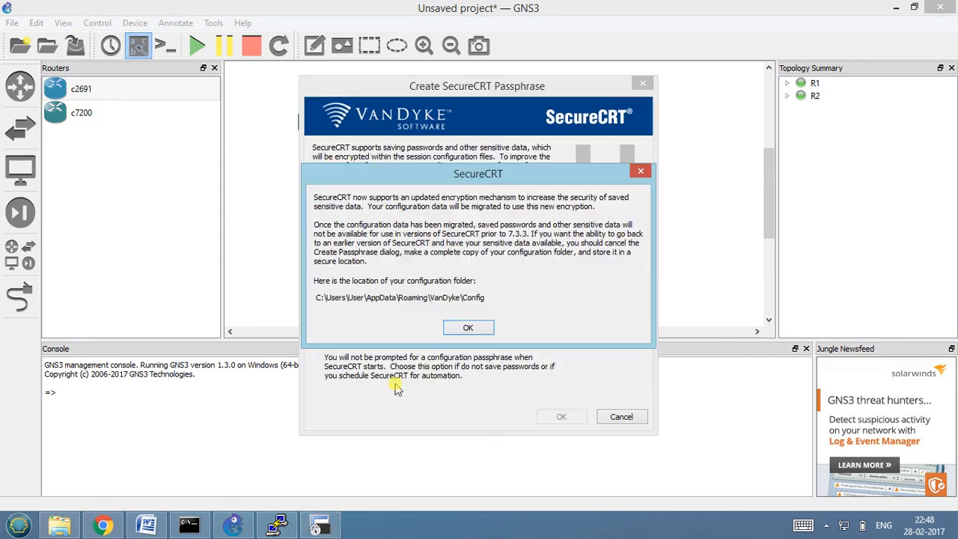
Set SecureCRT to encrypt data without a configuration passphrase, accept the new toolbar version, and minimize the R1 session window.
left_click(468, 330)
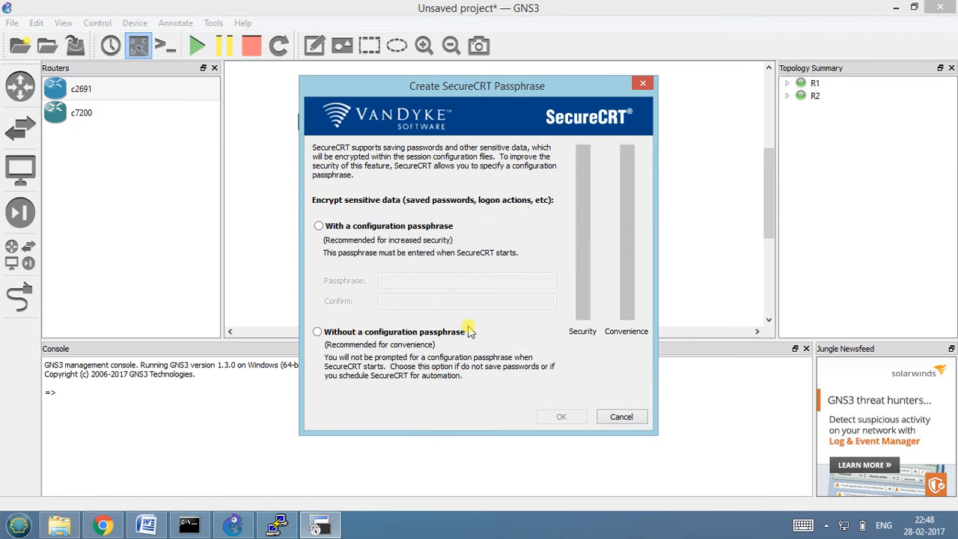
left_click(340, 334)
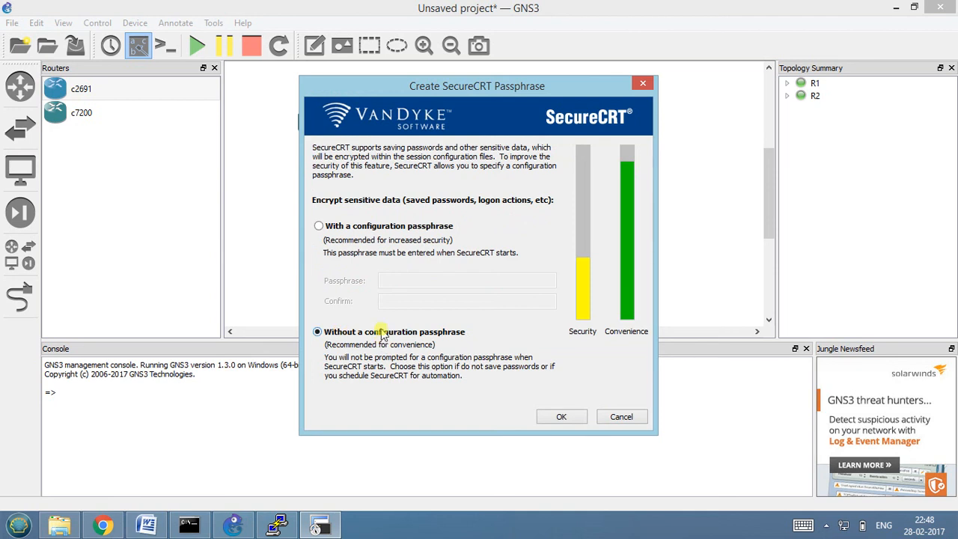
left_click(563, 417)
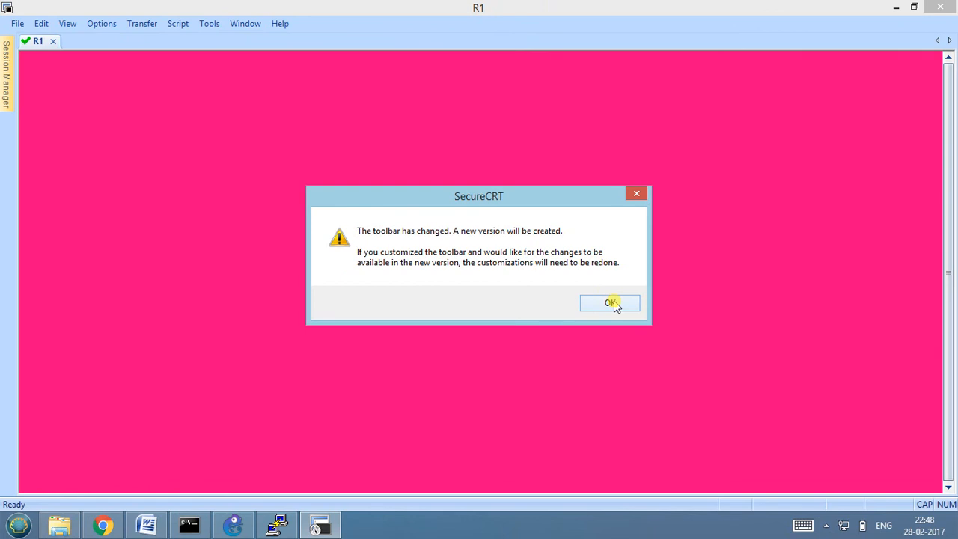
left_click(611, 304)
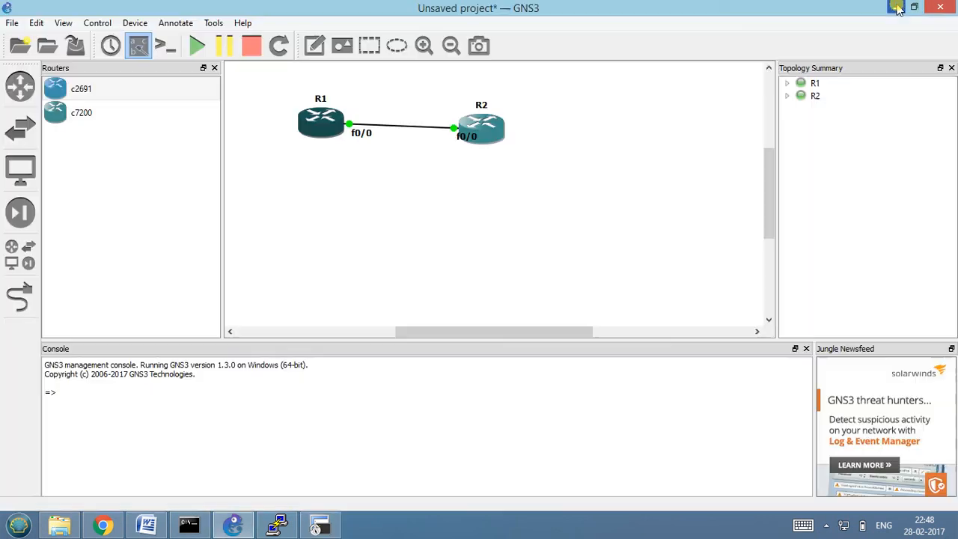
left_click(896, 8)
Open R2's console in SecureCRT and switch back and forth between the R1 and R2 sessions.
right_click(482, 135)
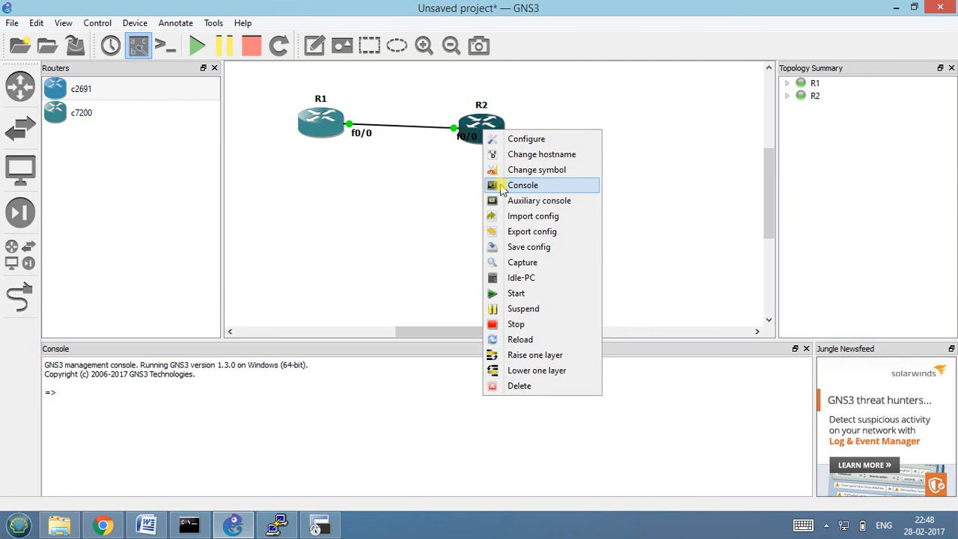
left_click(501, 187)
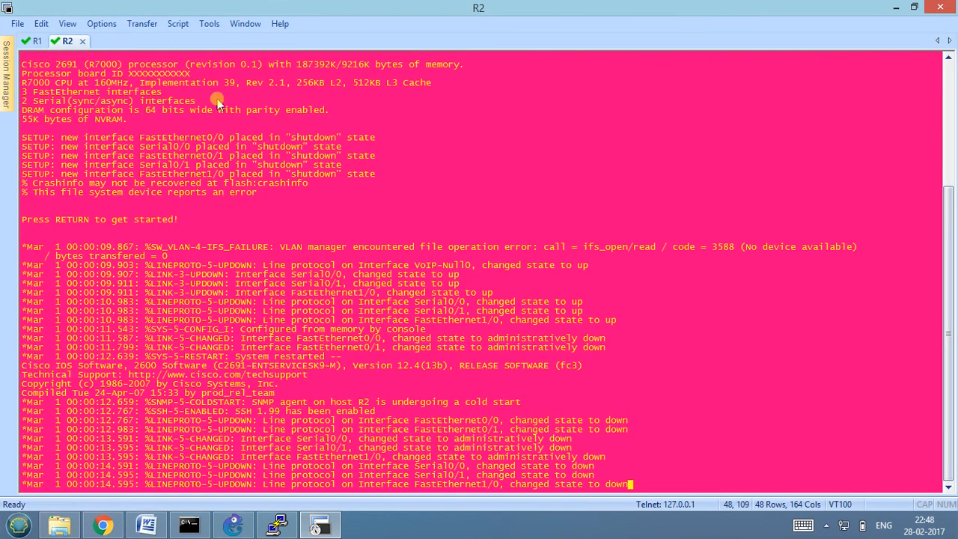
left_click(37, 42)
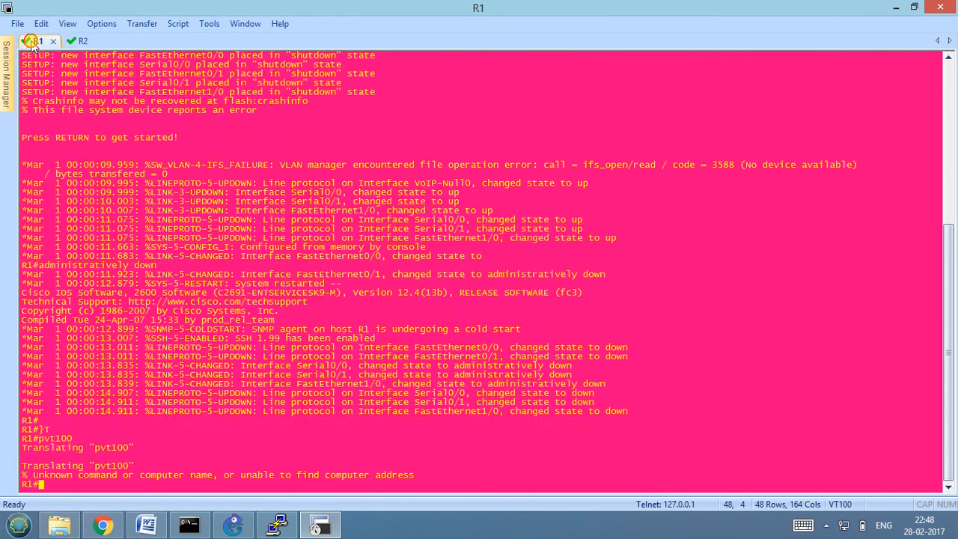
left_click(75, 41)
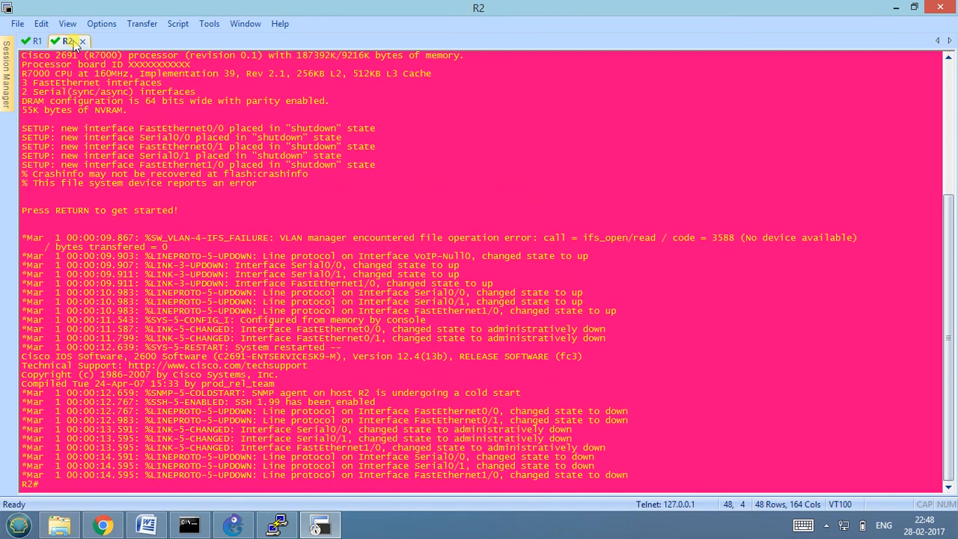
left_click(33, 42)
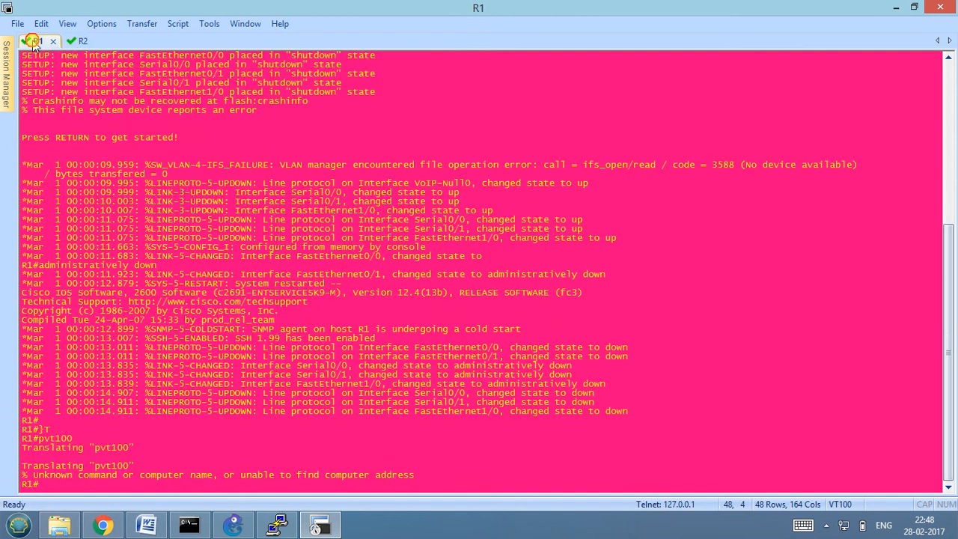
left_click(73, 44)
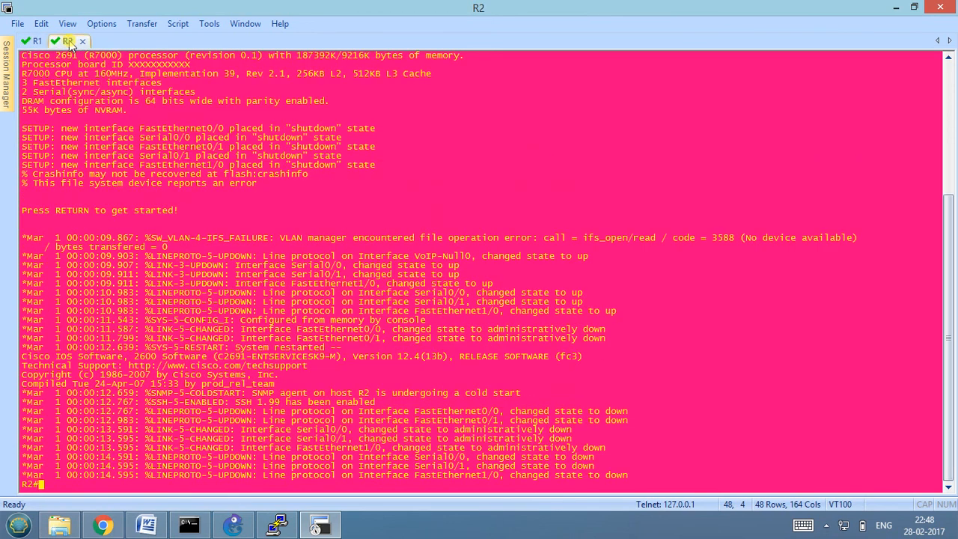
Send three empty lines in the R1 session and three in the R2 session to check that both prompts respond.
left_click(25, 43)
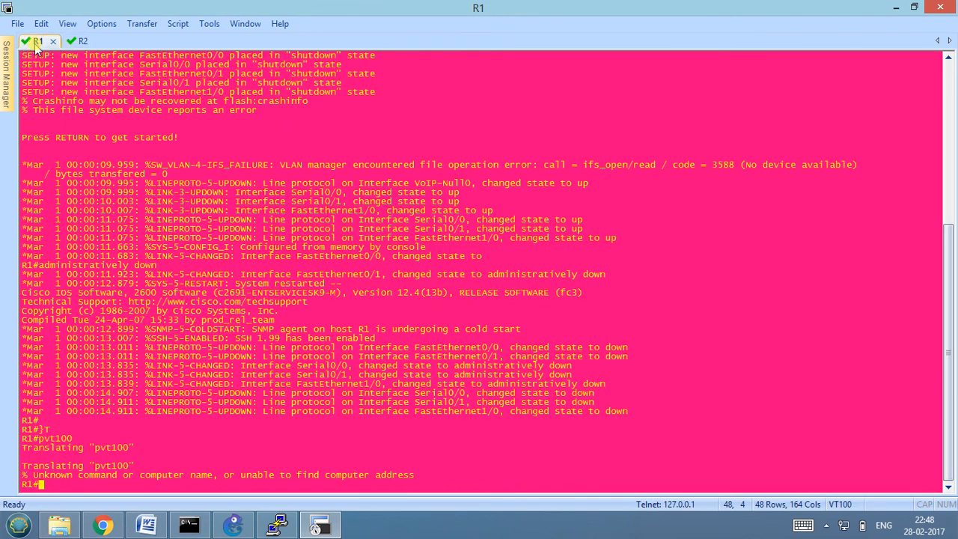
key("Return")
key("Return")
key("Return")
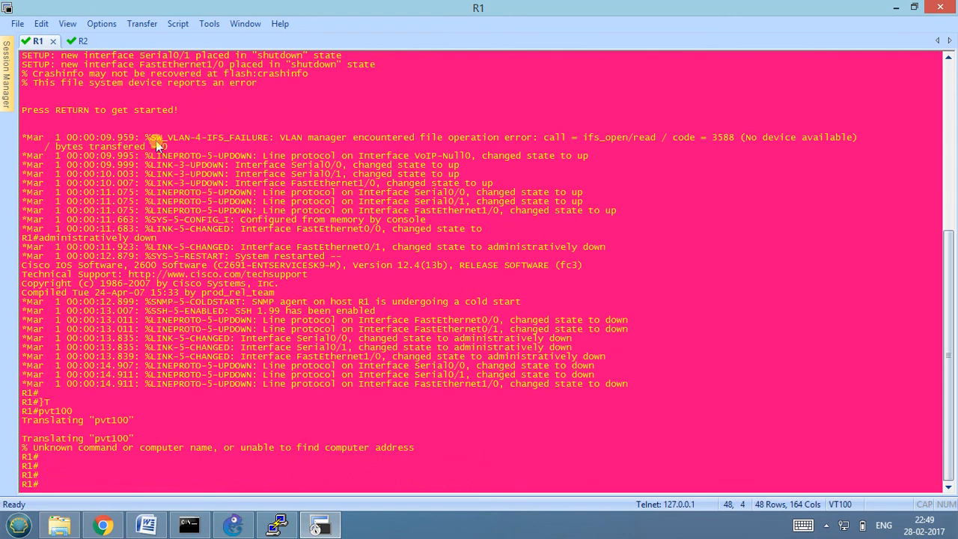
left_click(78, 41)
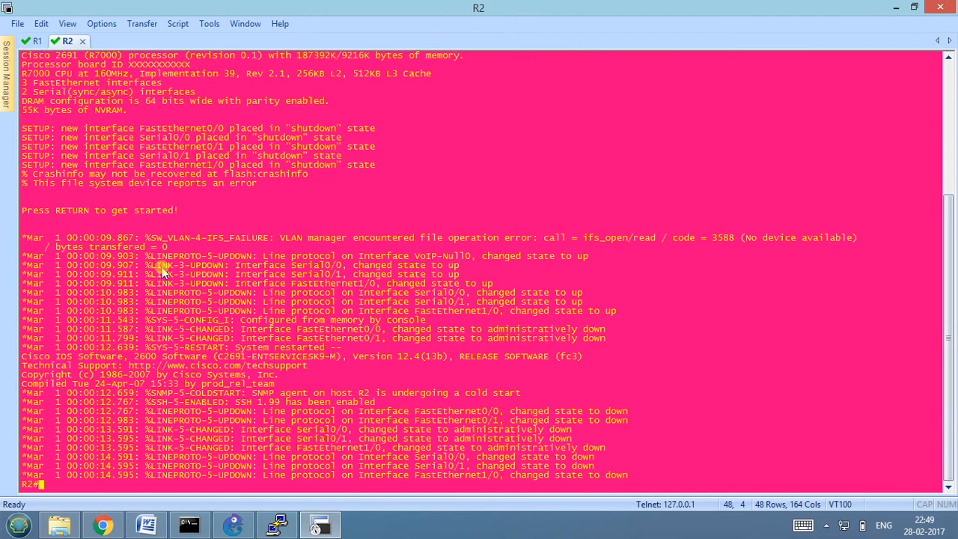
key("Return")
key("Return")
key("Return")
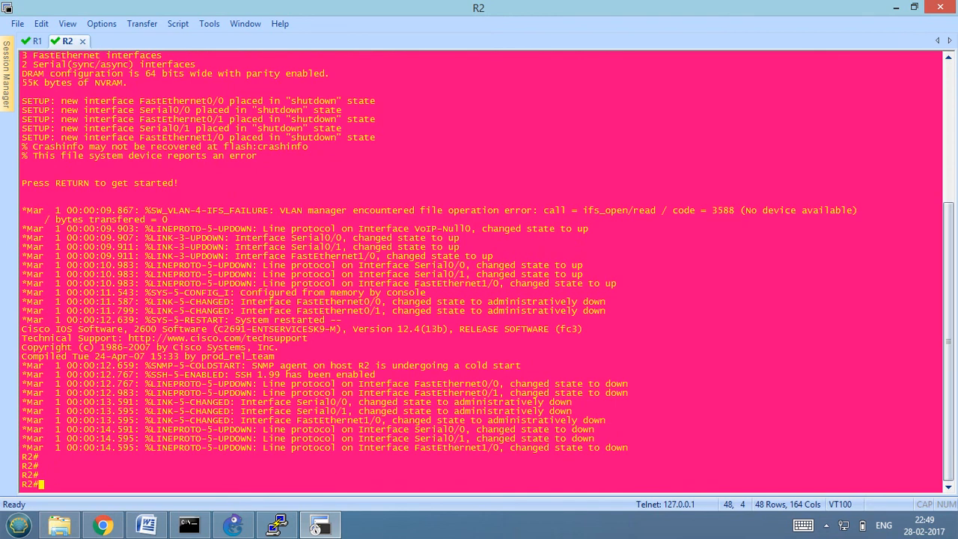
Review the General and Appearance pages of SecureCRT's global options, cancel without changes, and minimize SecureCRT to return to GNS3.
left_click(104, 27)
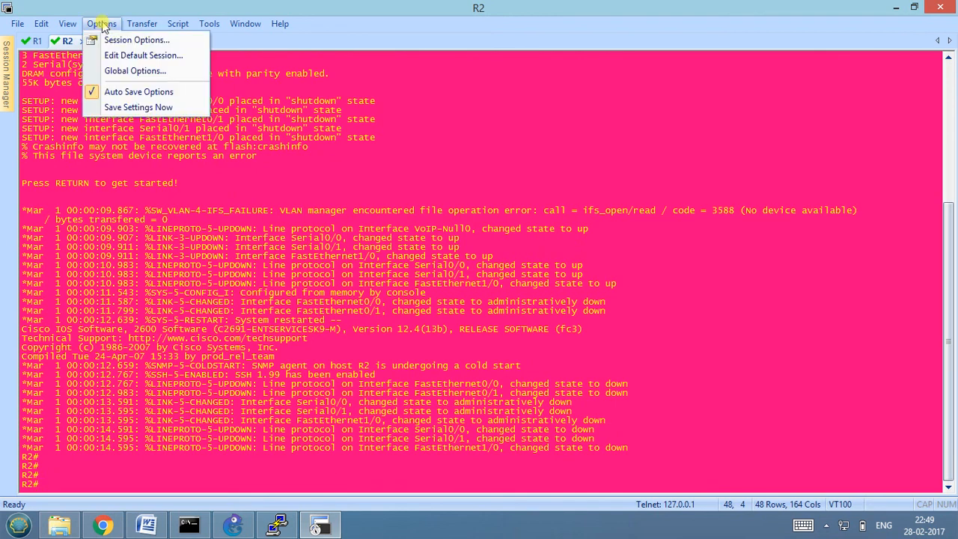
left_click(122, 74)
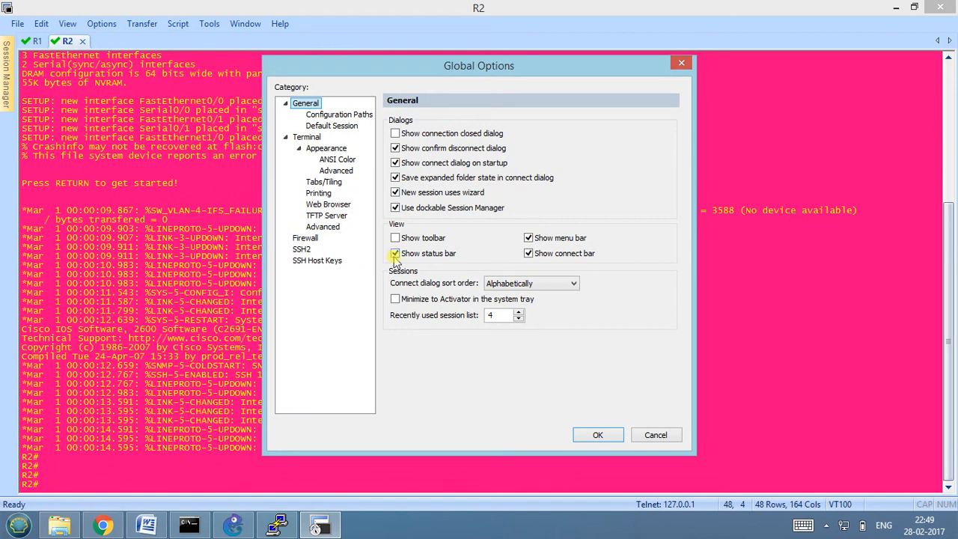
left_click(330, 148)
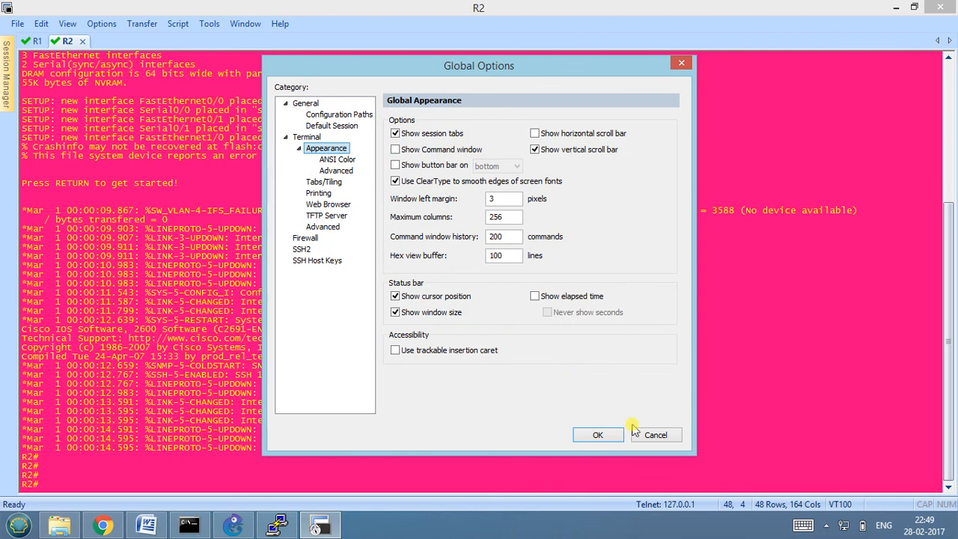
left_click(652, 435)
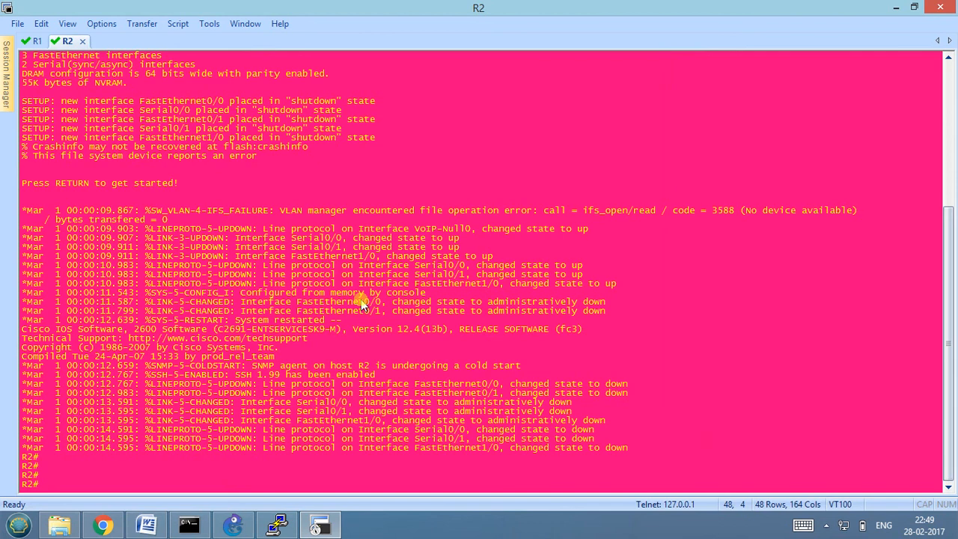
left_click(896, 7)
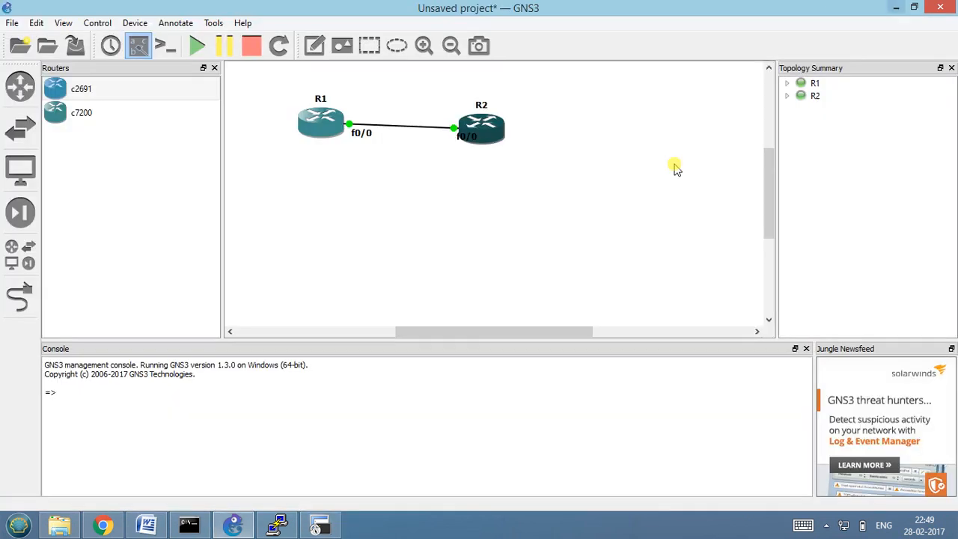